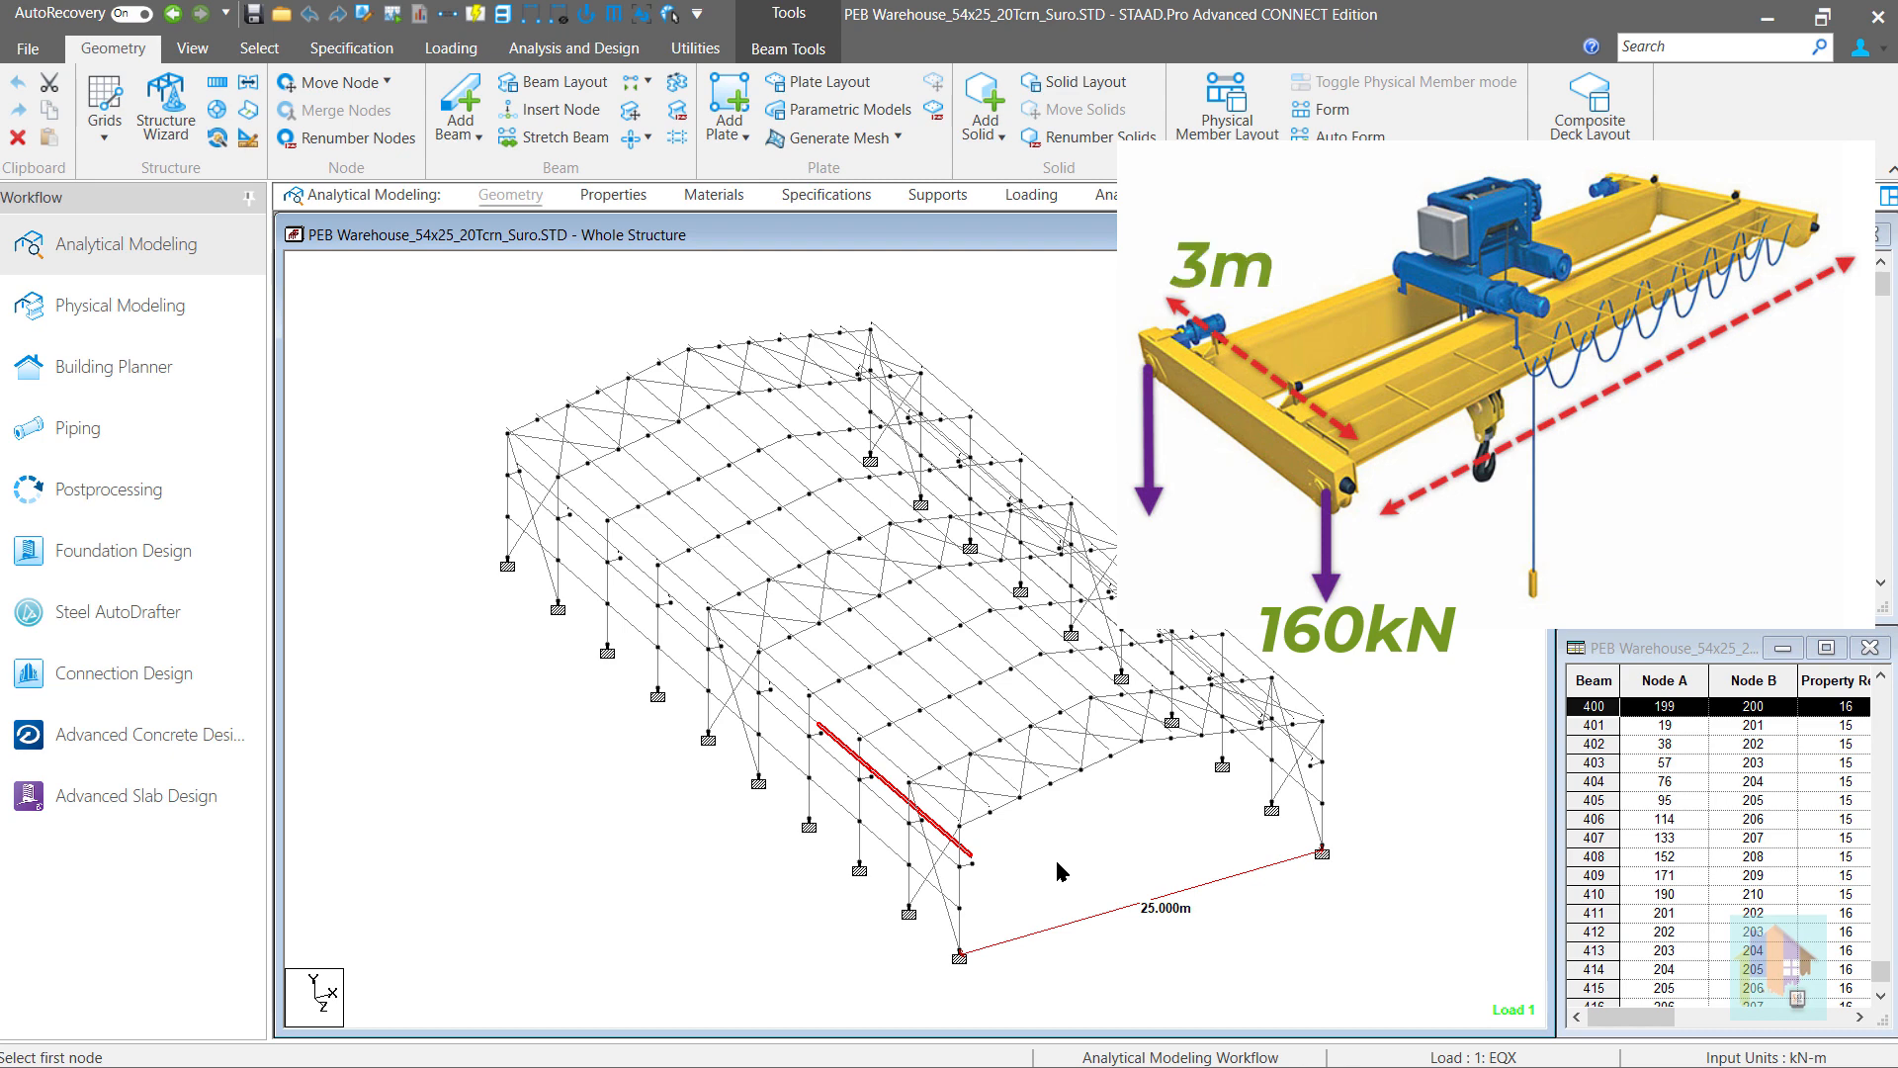
Step: Clear the beam selection and start a new vehicle definition for a moving load
left_click(1057, 864)
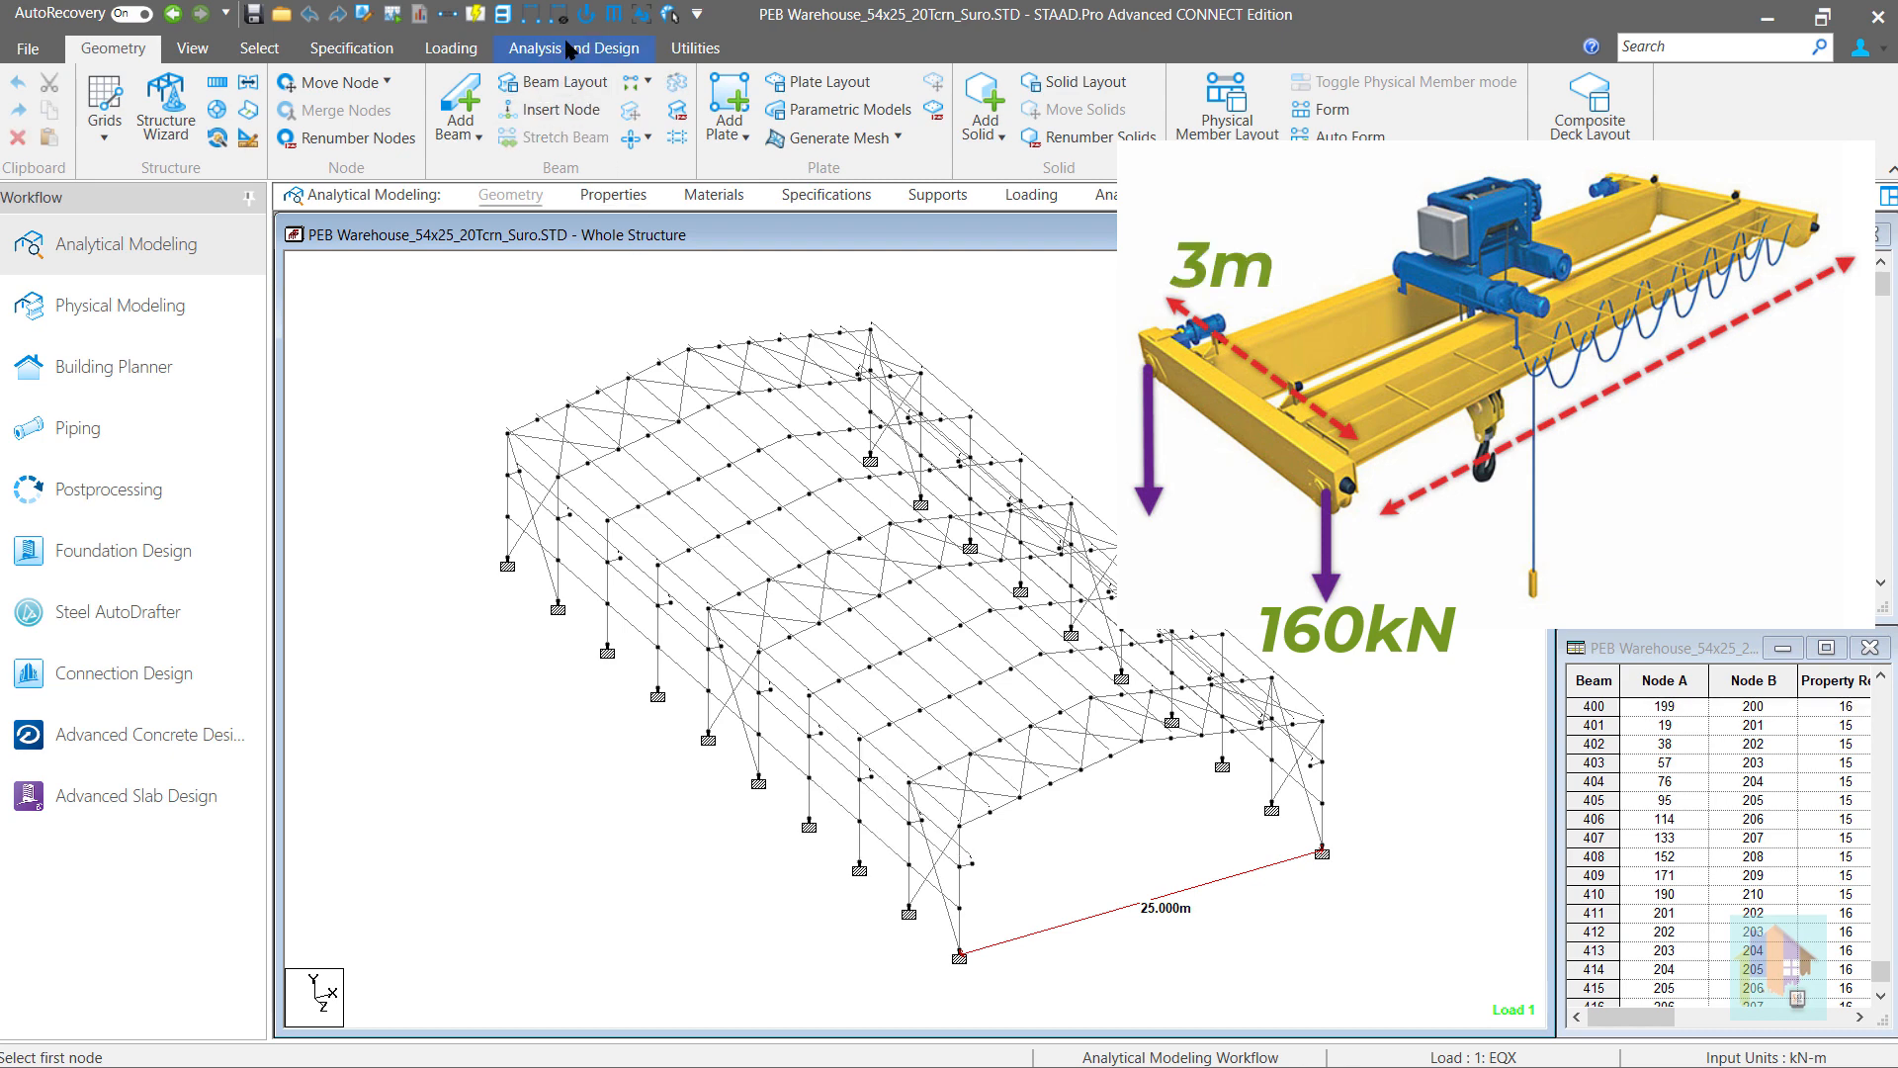
left_click(556, 17)
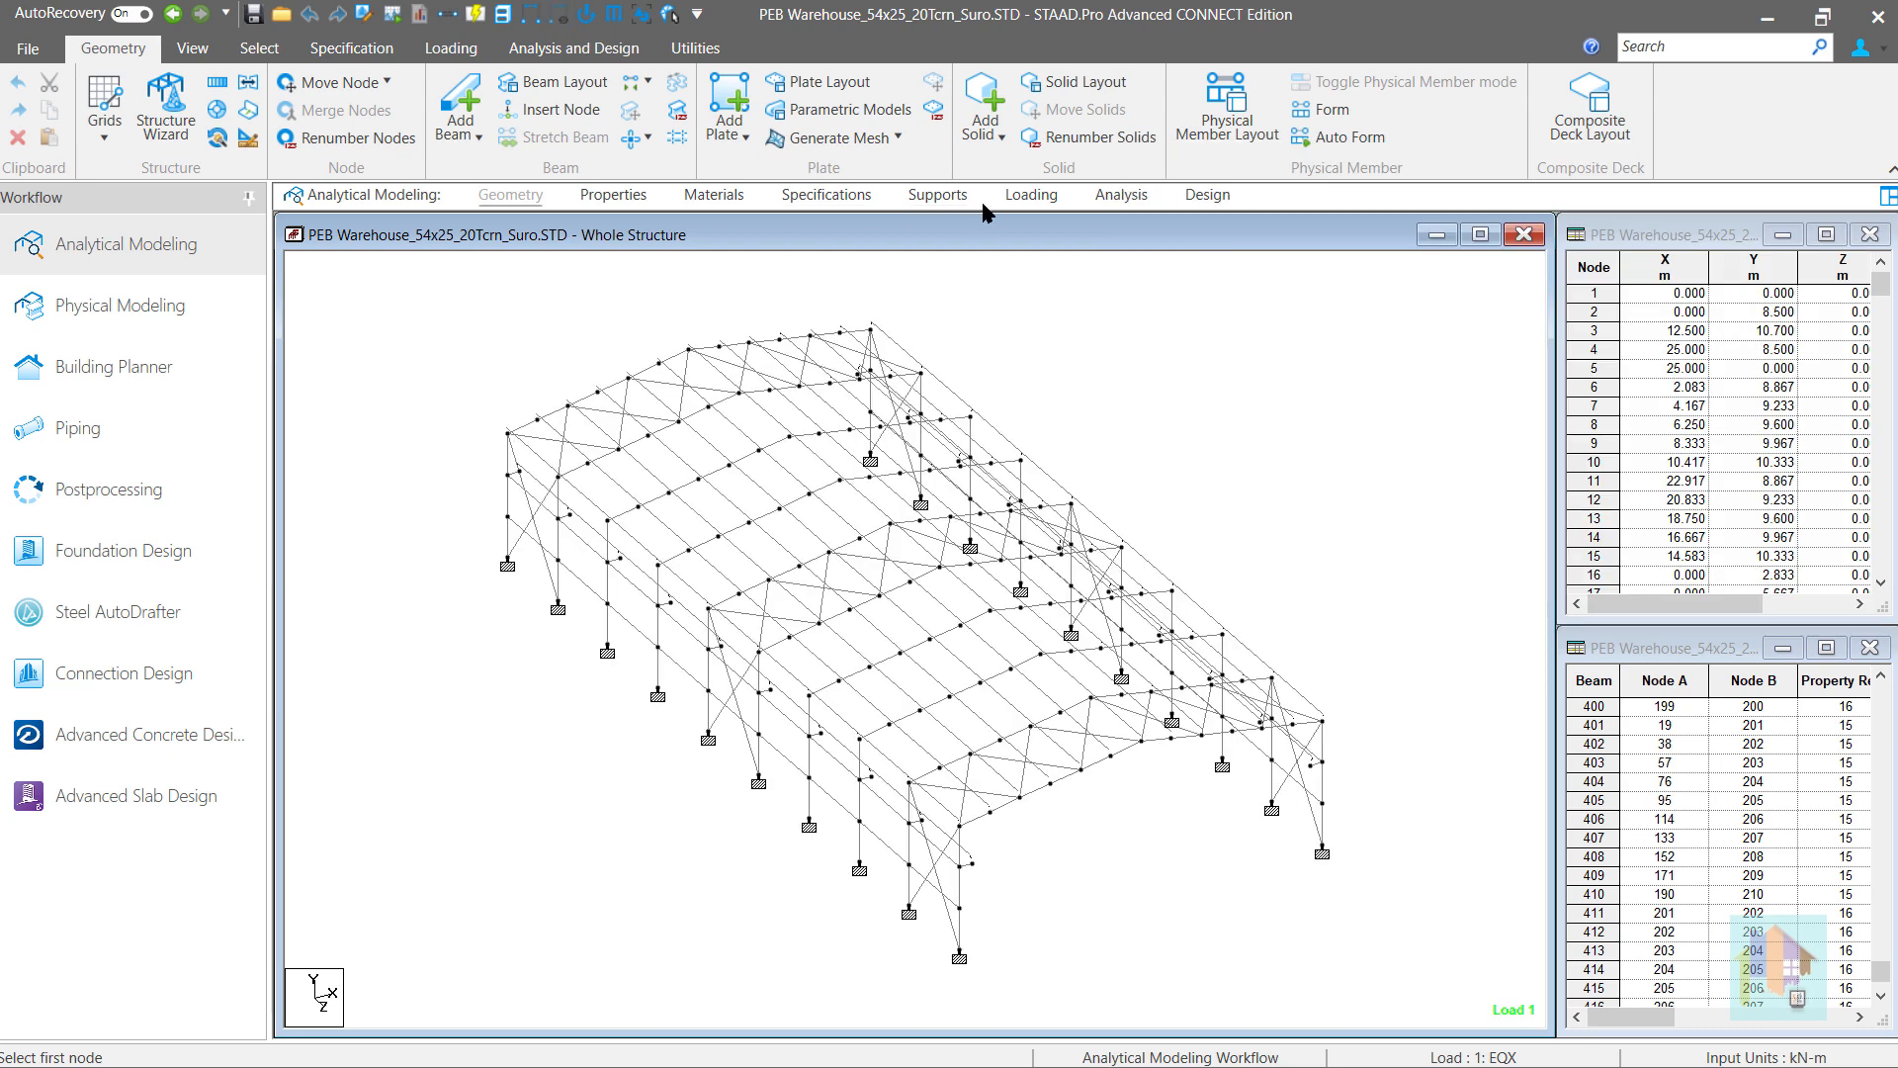
left_click(1031, 195)
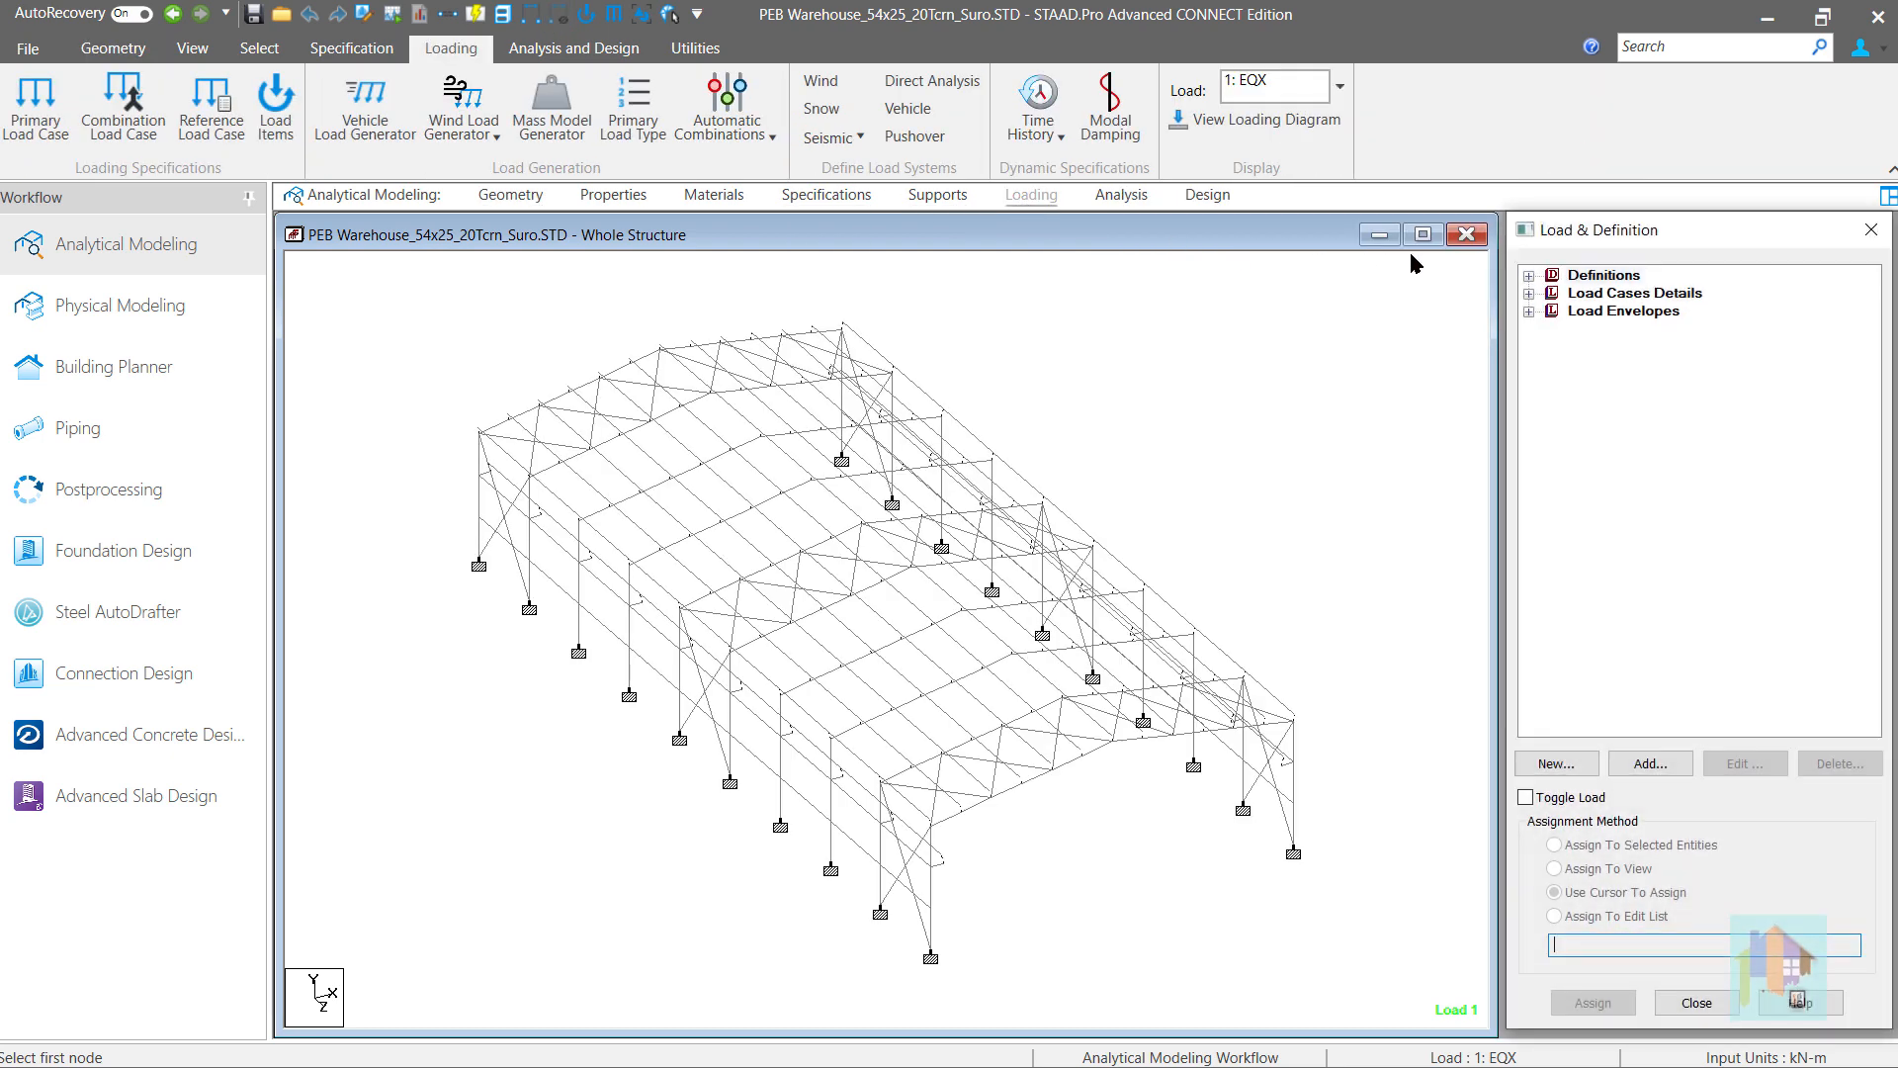
left_click(1530, 276)
left_click(1578, 295)
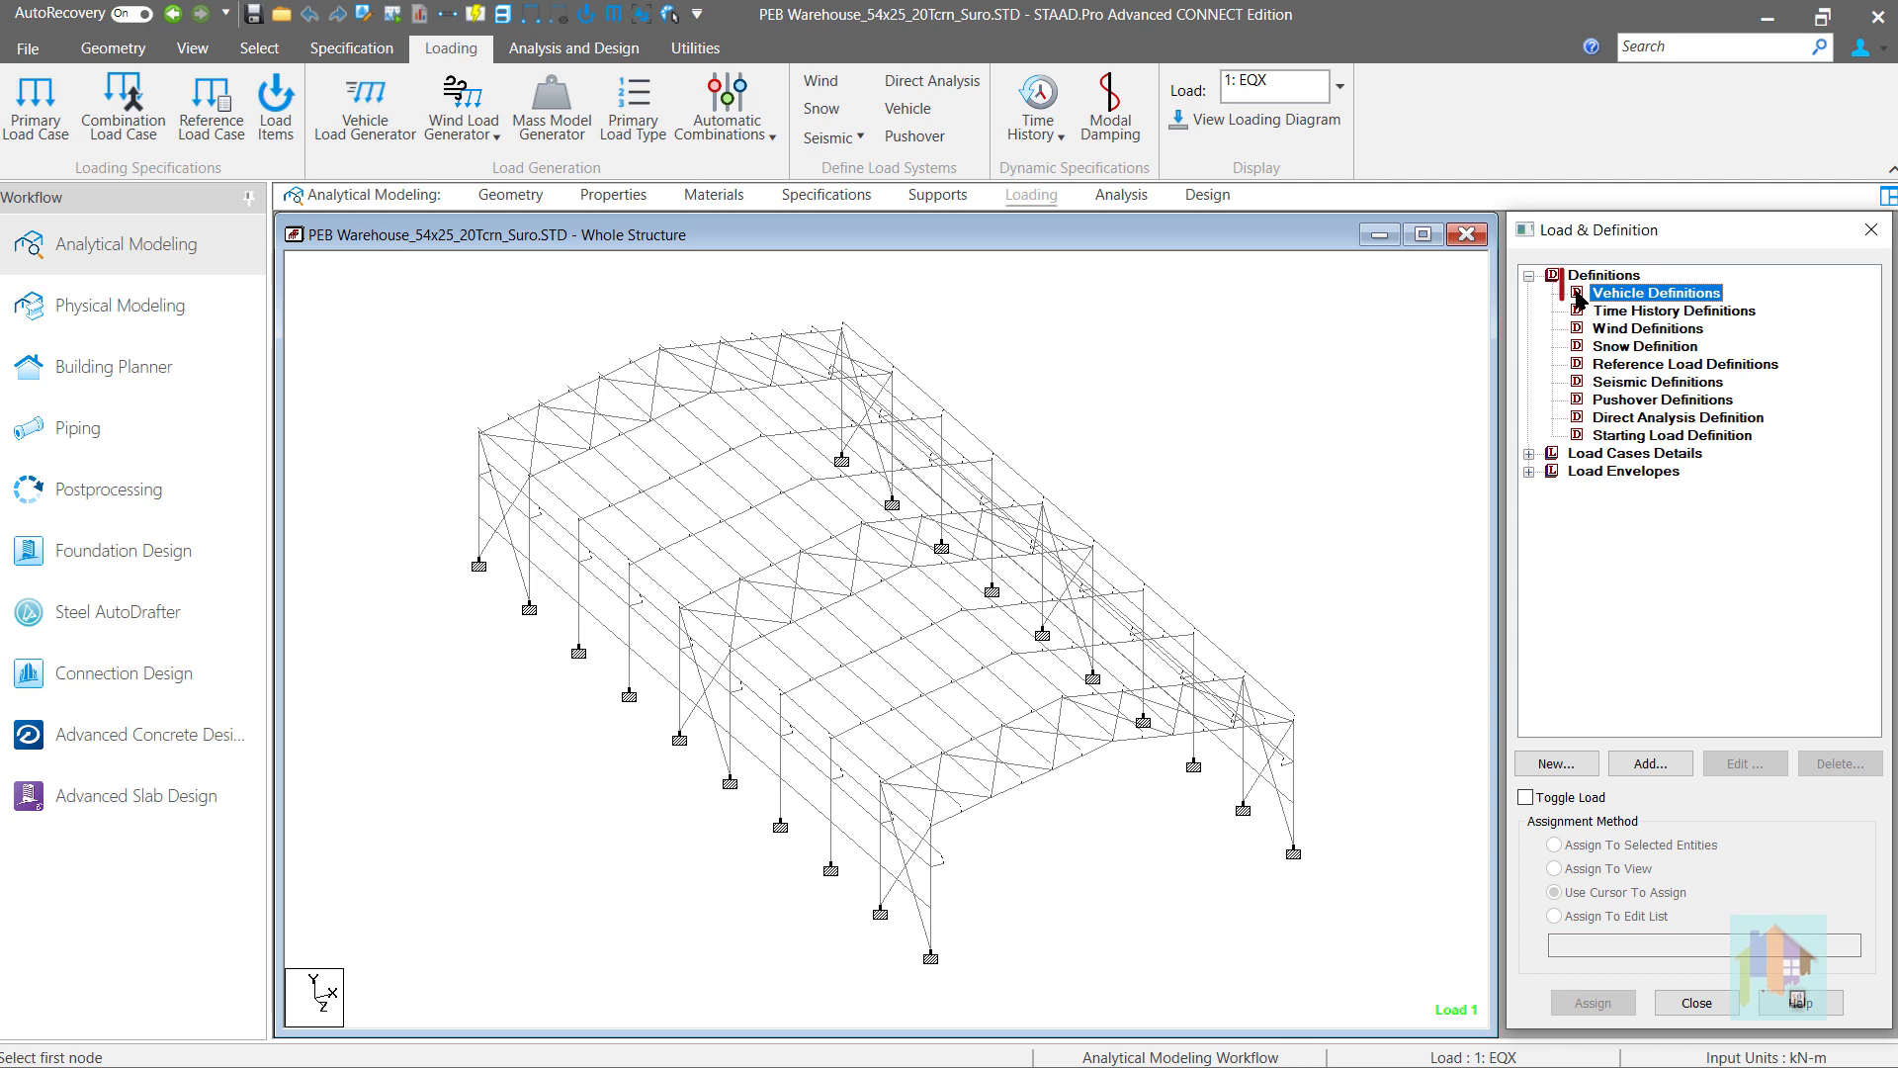
left_click(908, 108)
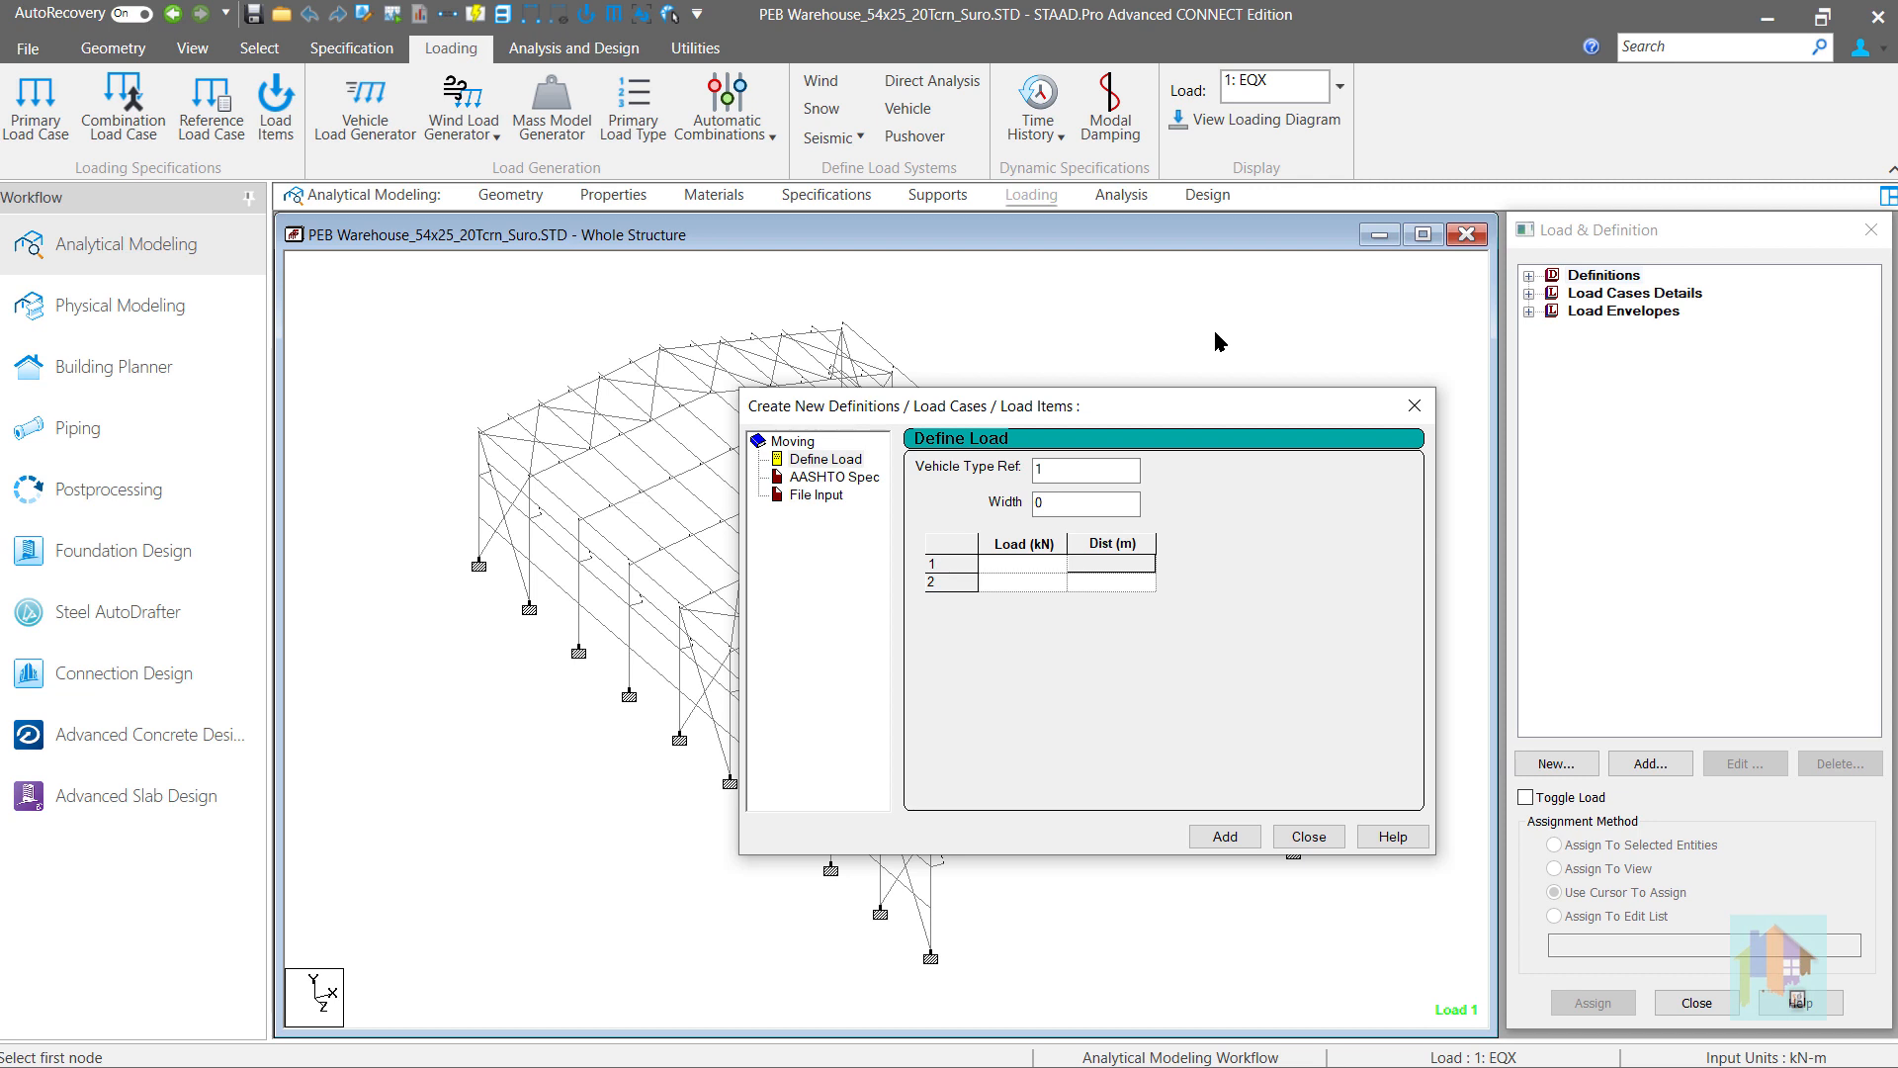
Step: Define vehicle type 1 with a width of 24 and two 160 kN wheel loads spaced 3 m apart
left_click(854, 460)
left_click(1051, 467)
double_click(1051, 468)
double_click(1078, 504)
type("24")
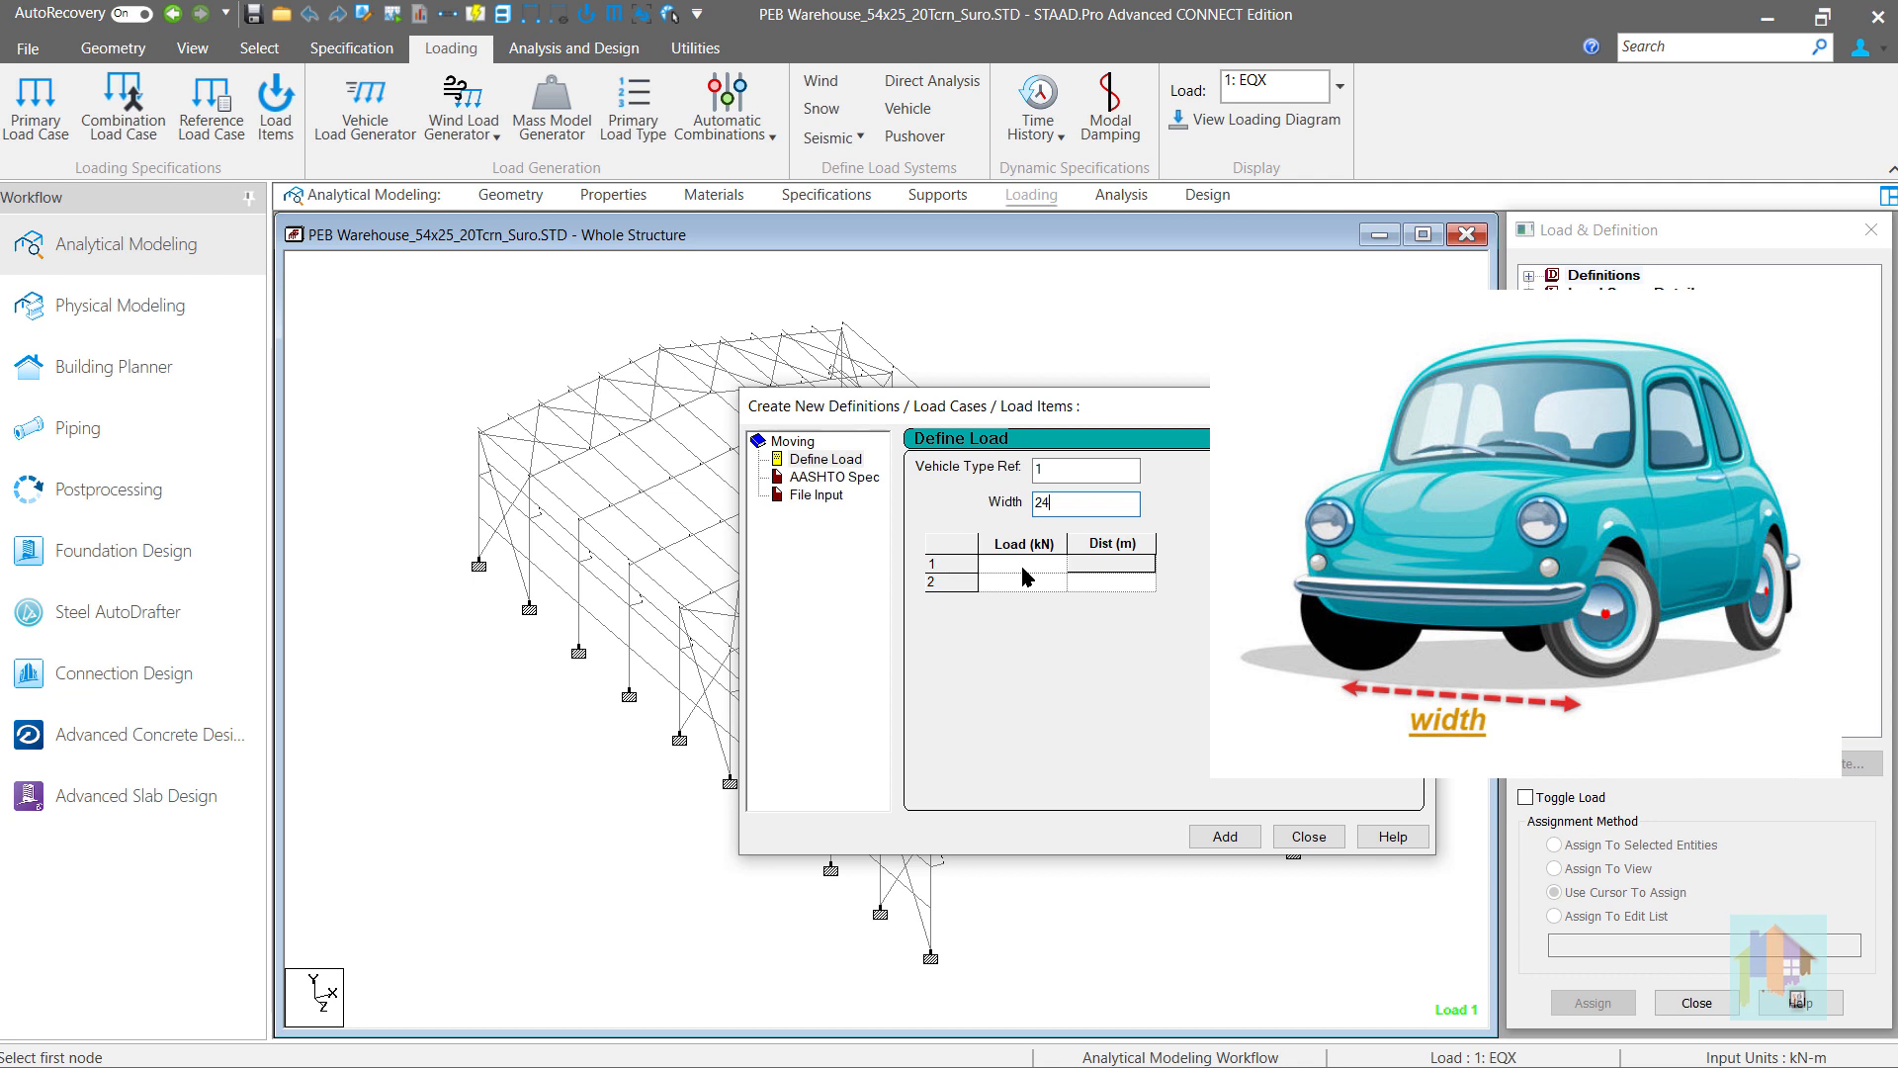
left_click(1007, 568)
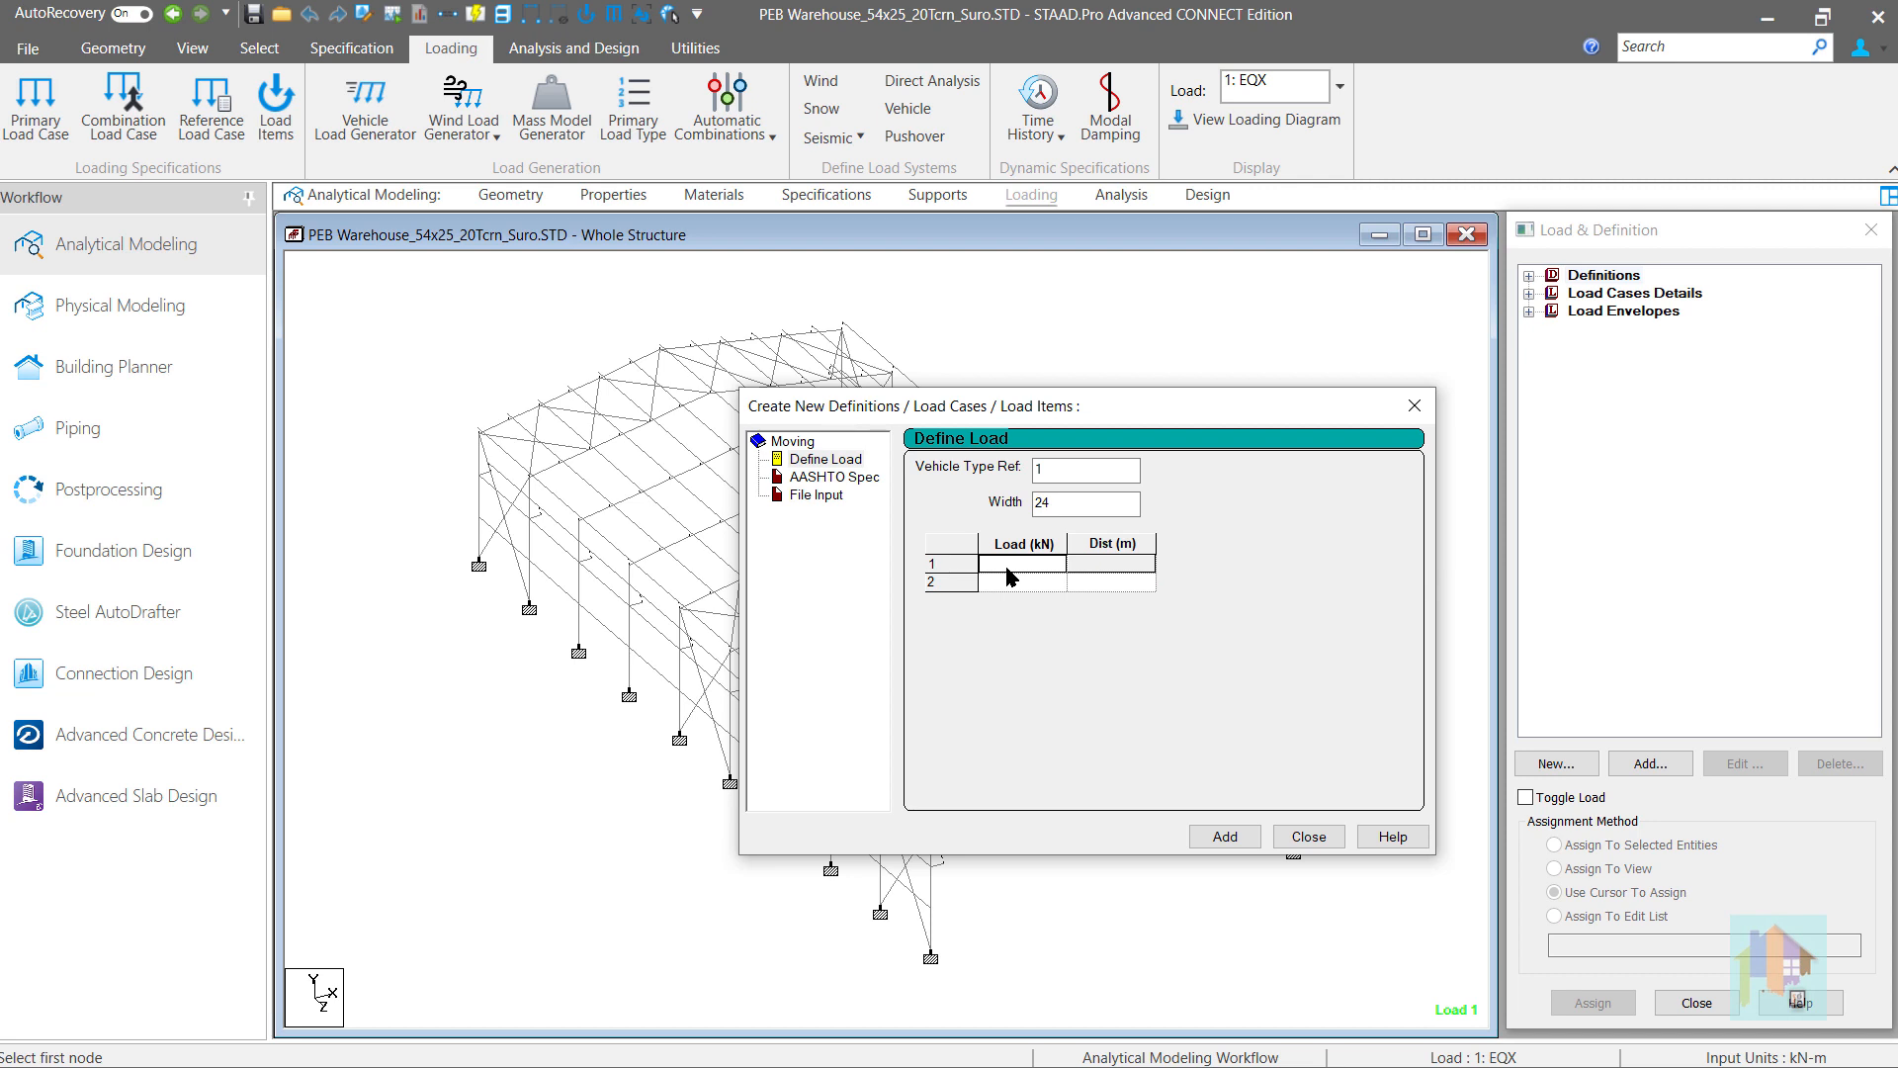
type("160")
left_click(996, 584)
type("160")
left_click(1087, 586)
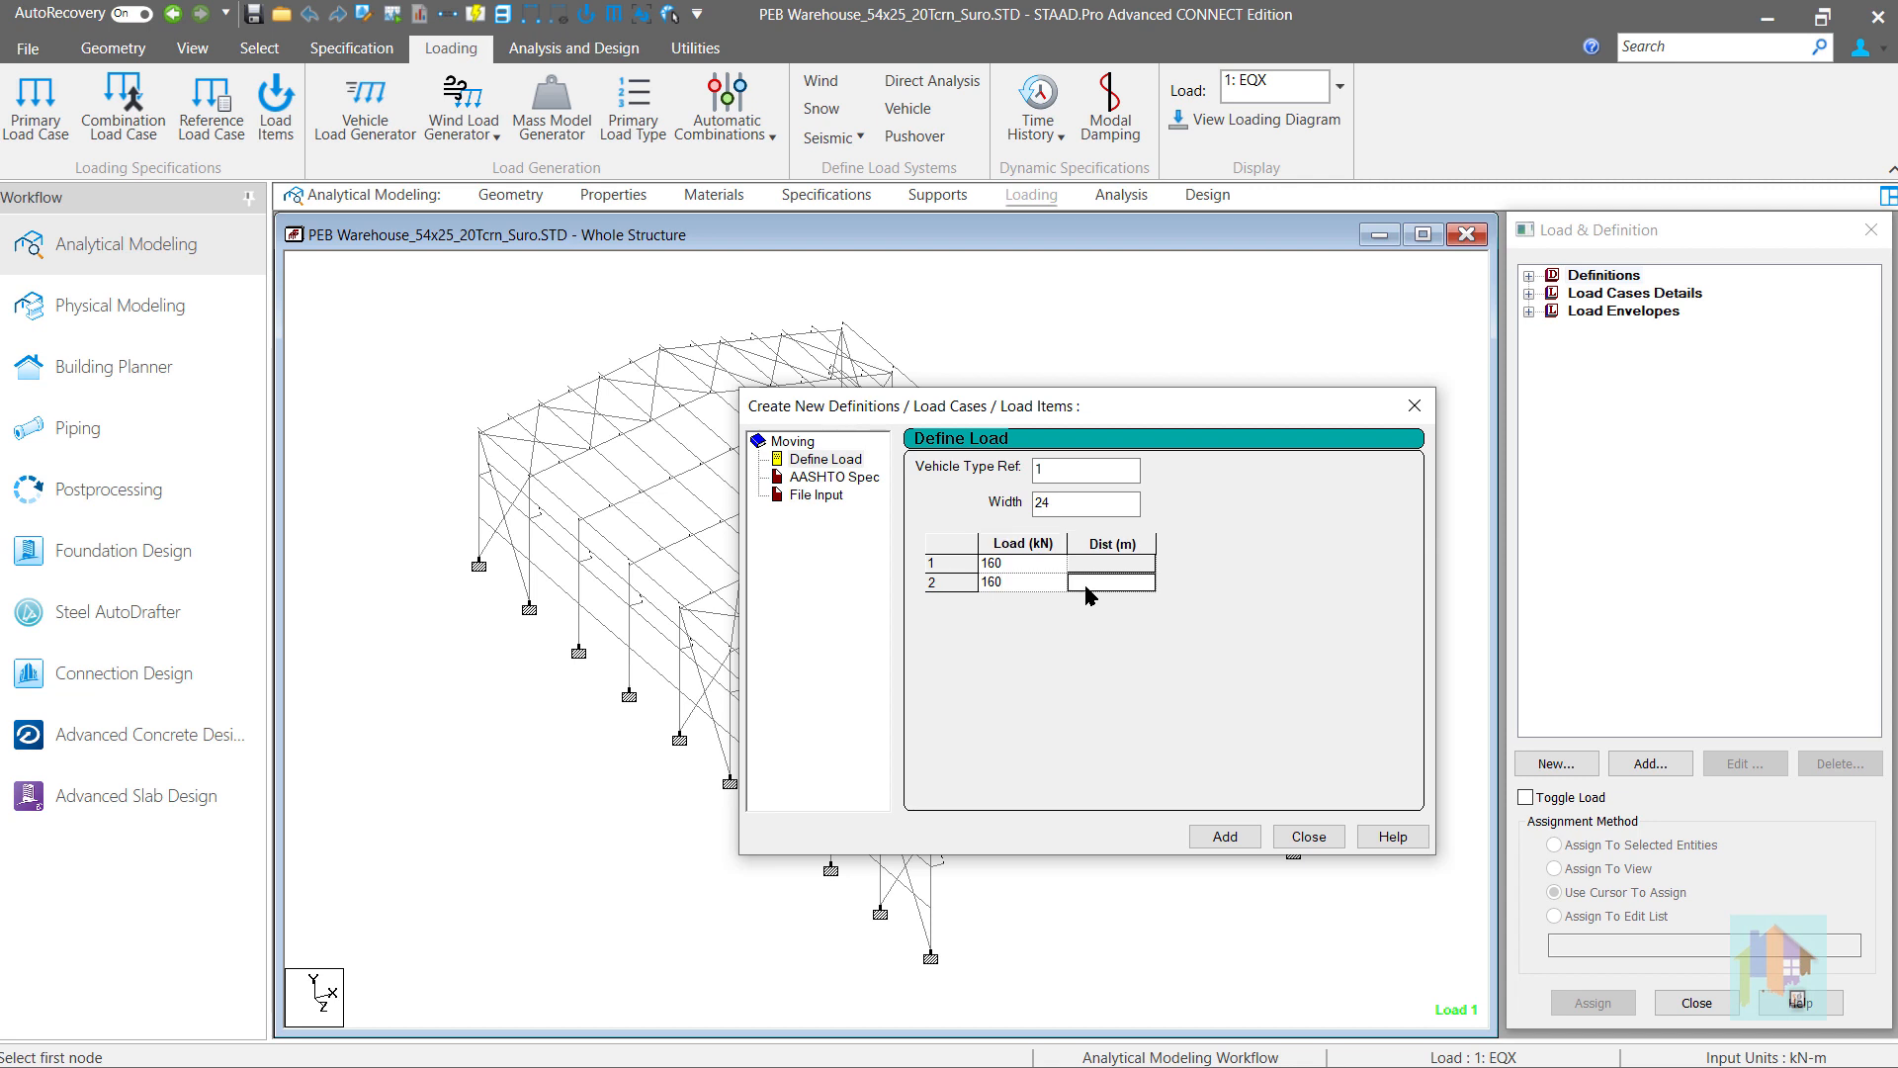
type("3")
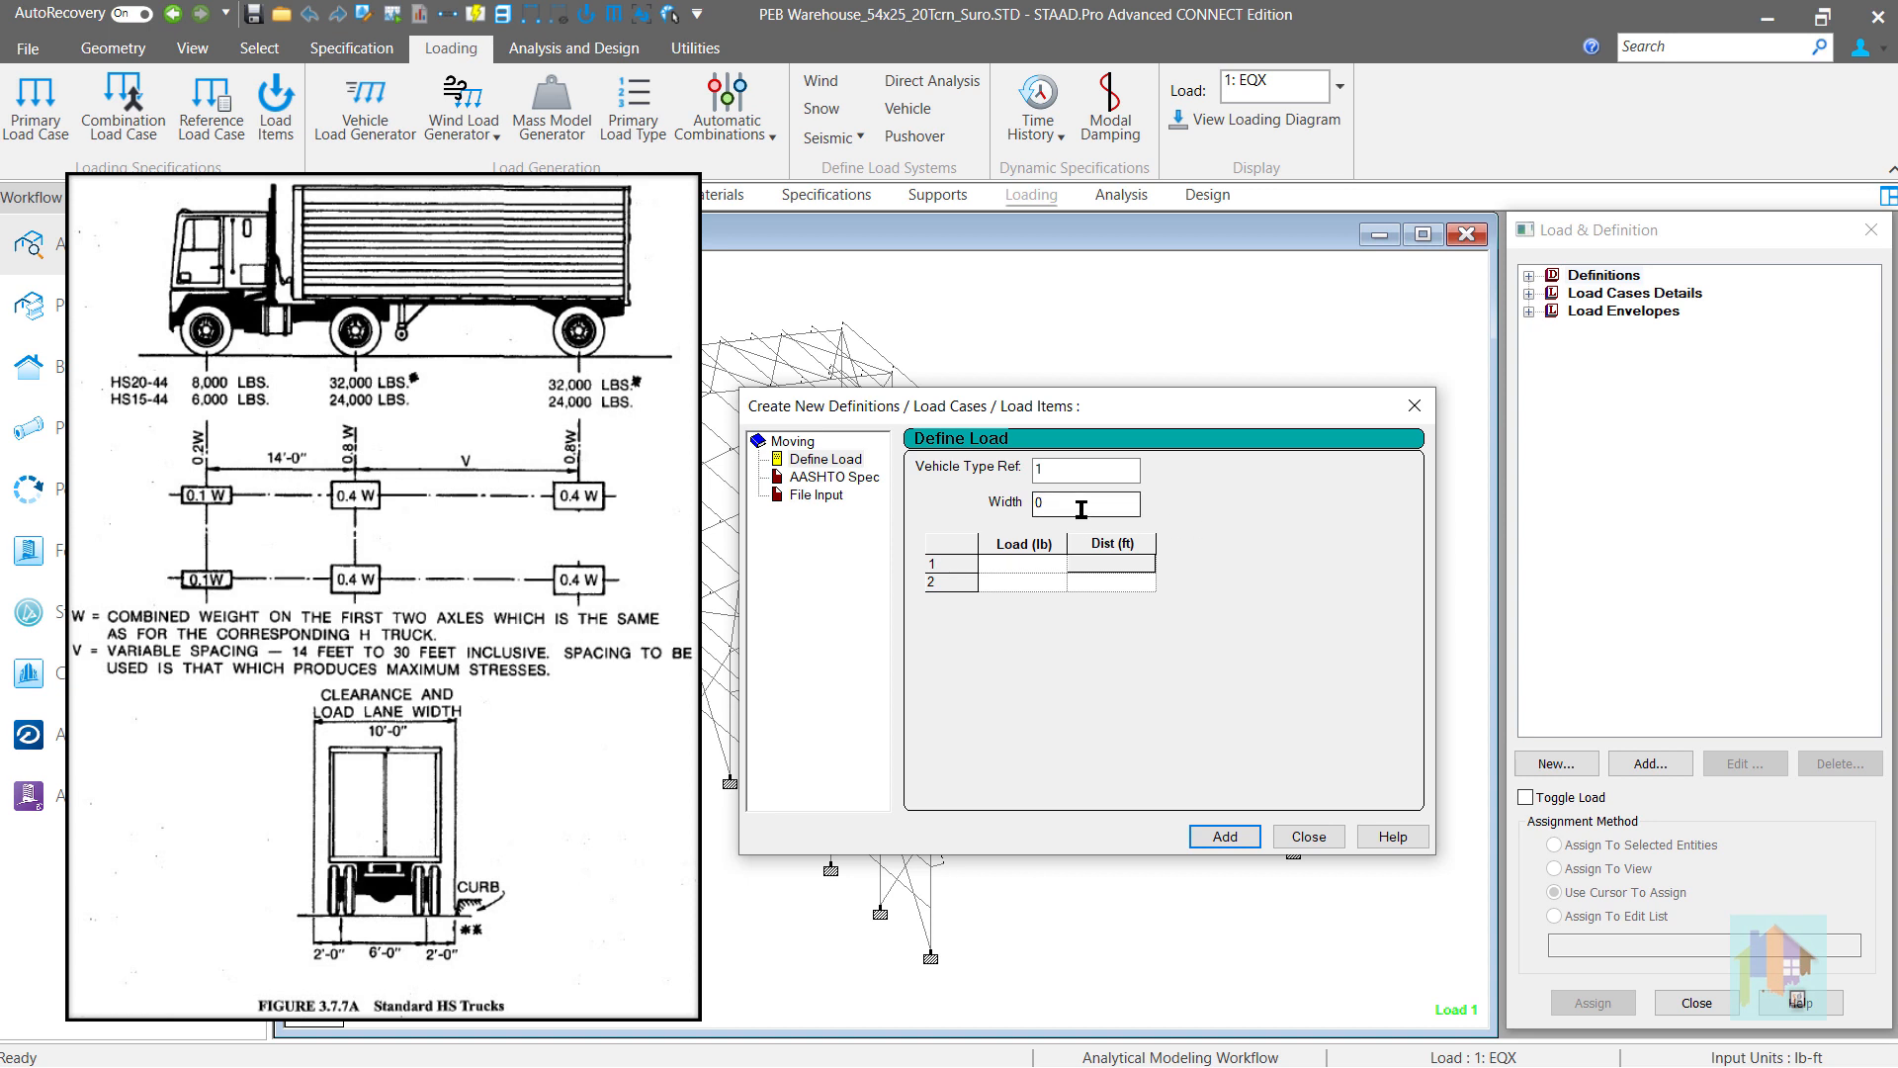
Step: Define a truck of width 6 with axle loads of 4000, 16000 and 16000 lb at spacings of 14 and 20 ft
left_click_drag(1078, 507, 990, 498)
type("6")
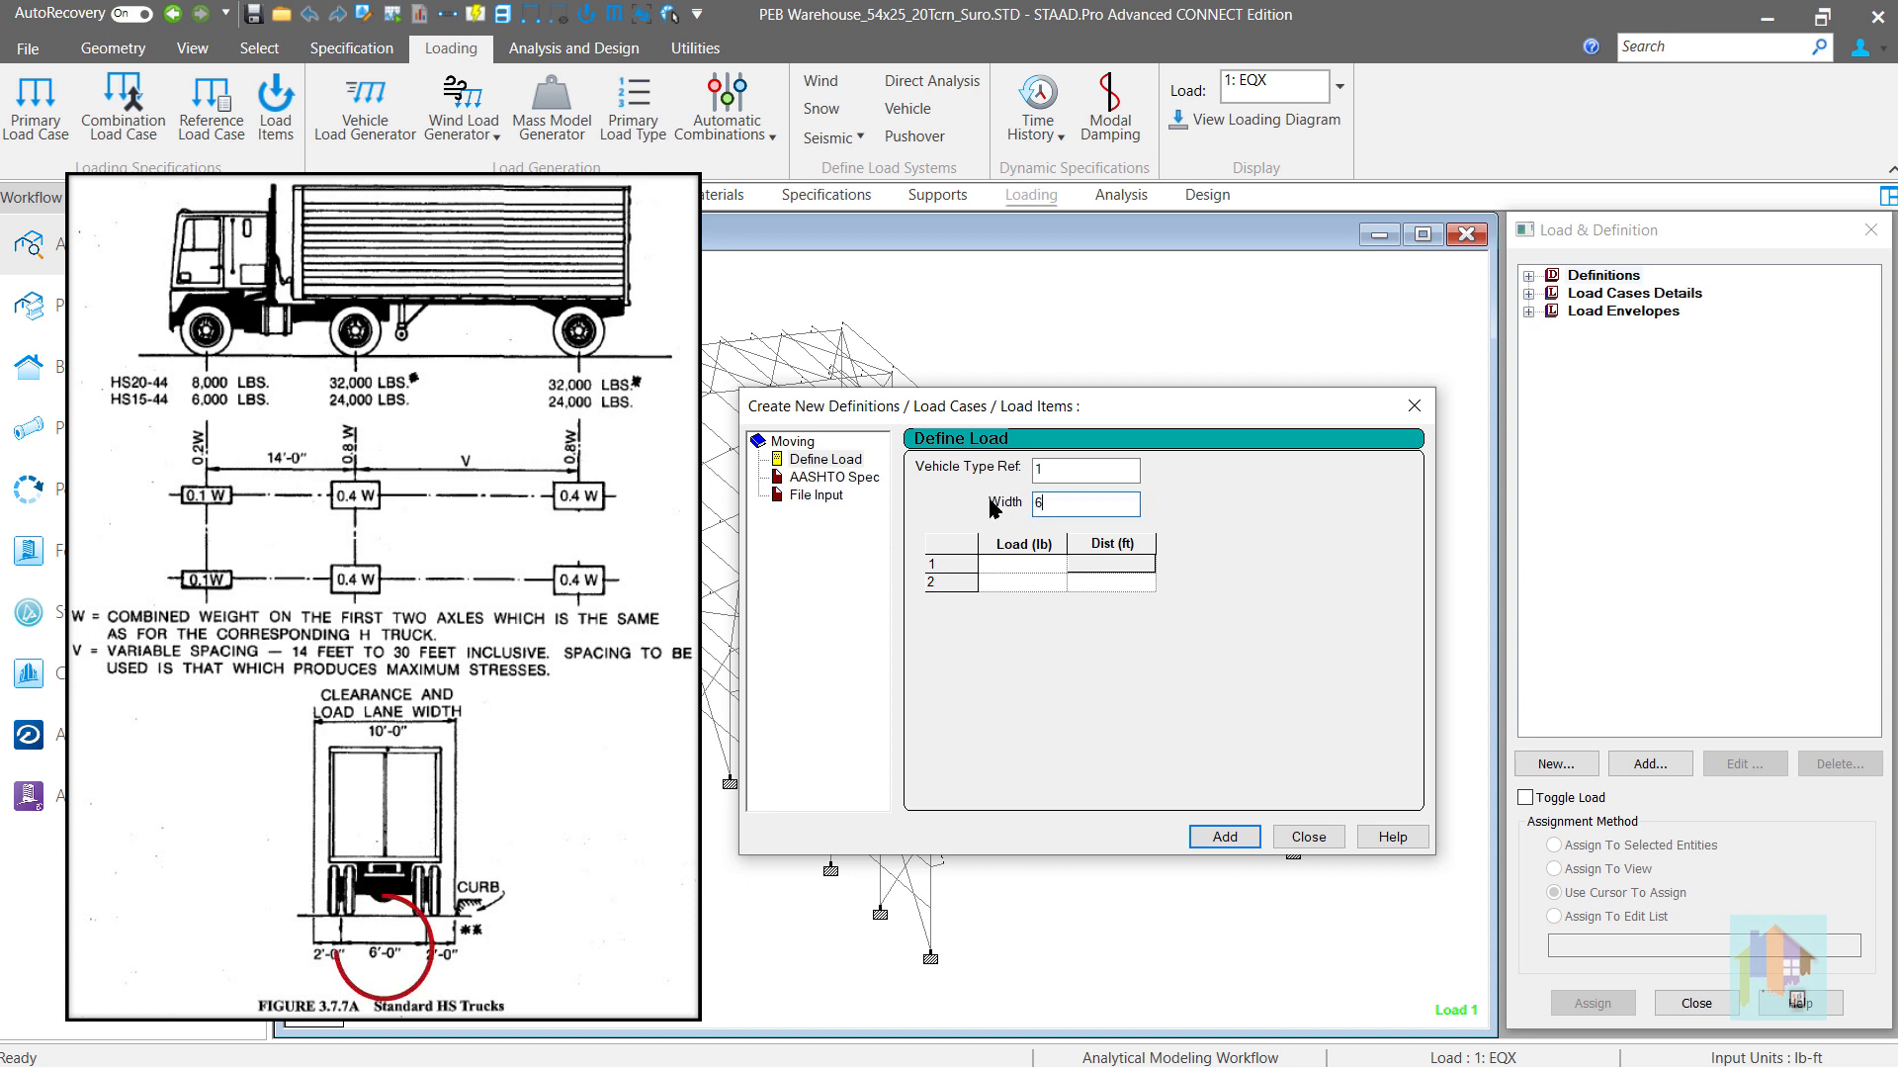
left_click(1040, 565)
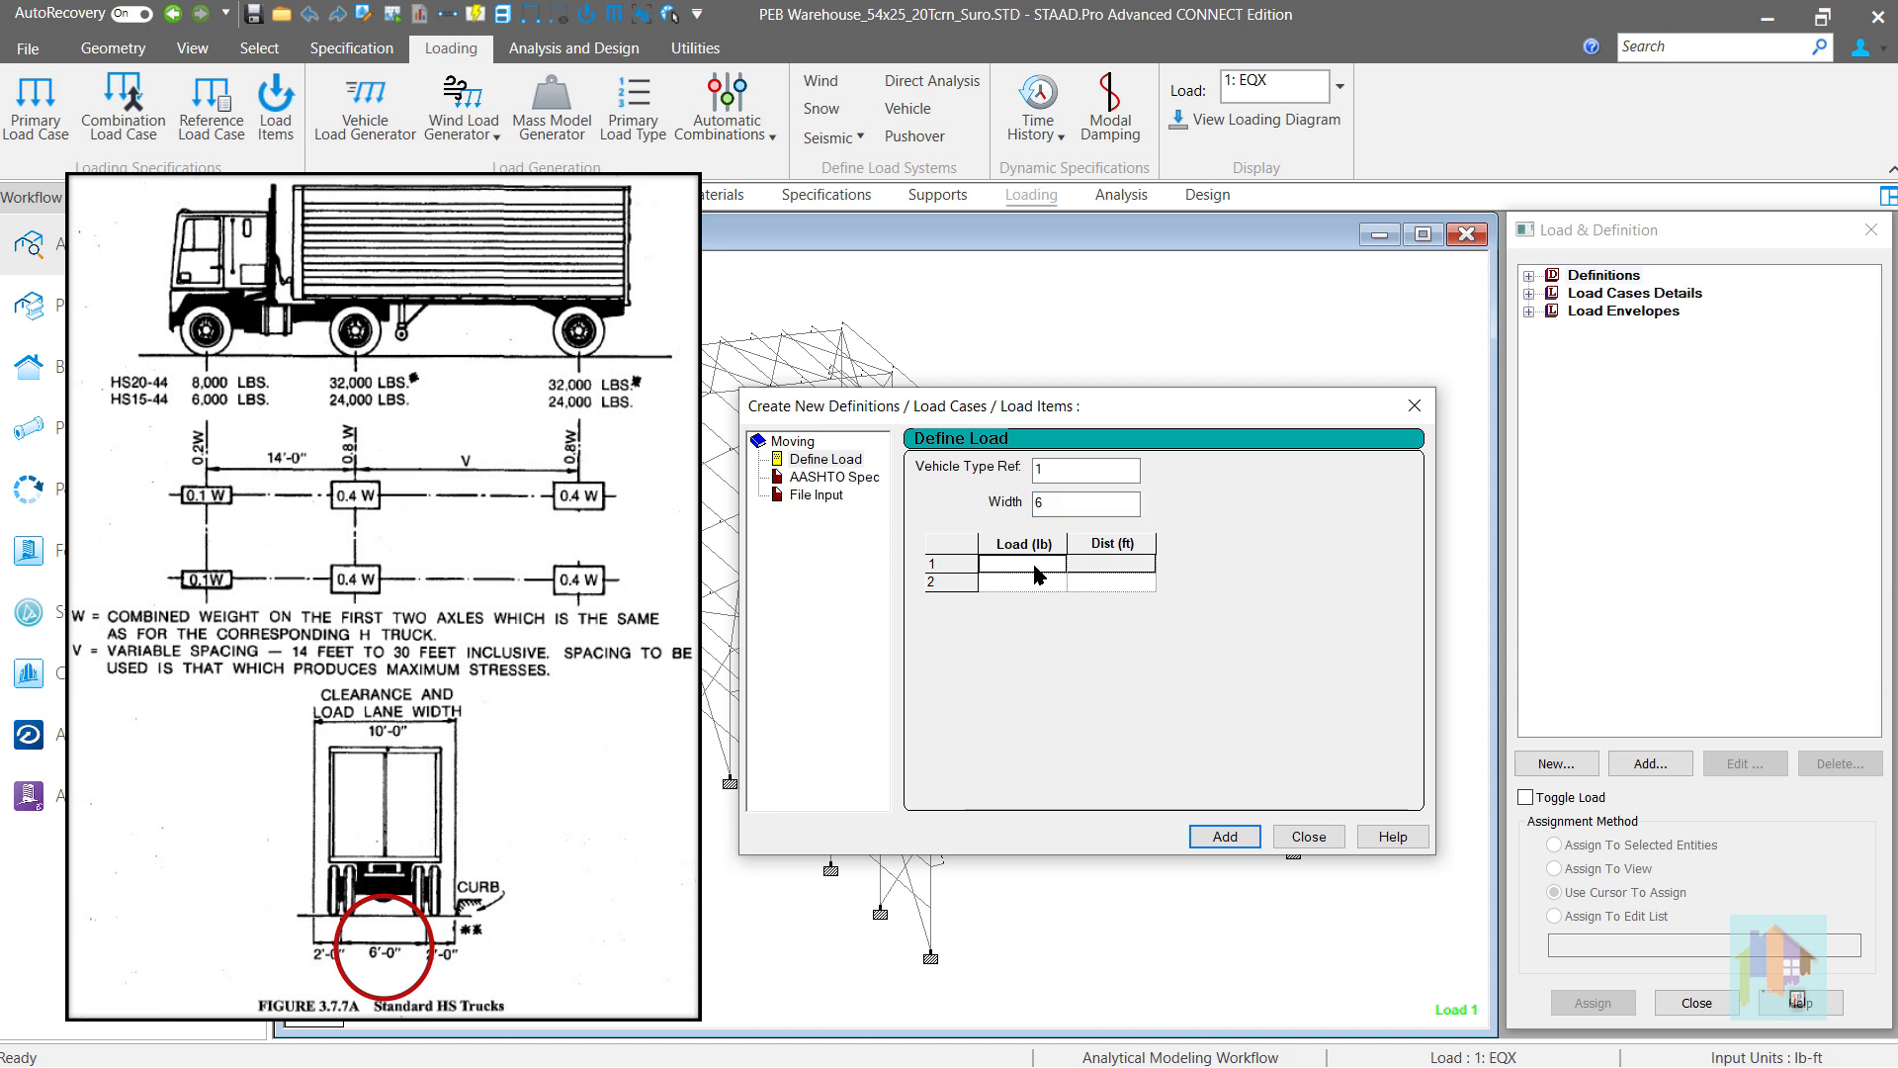
type("4000")
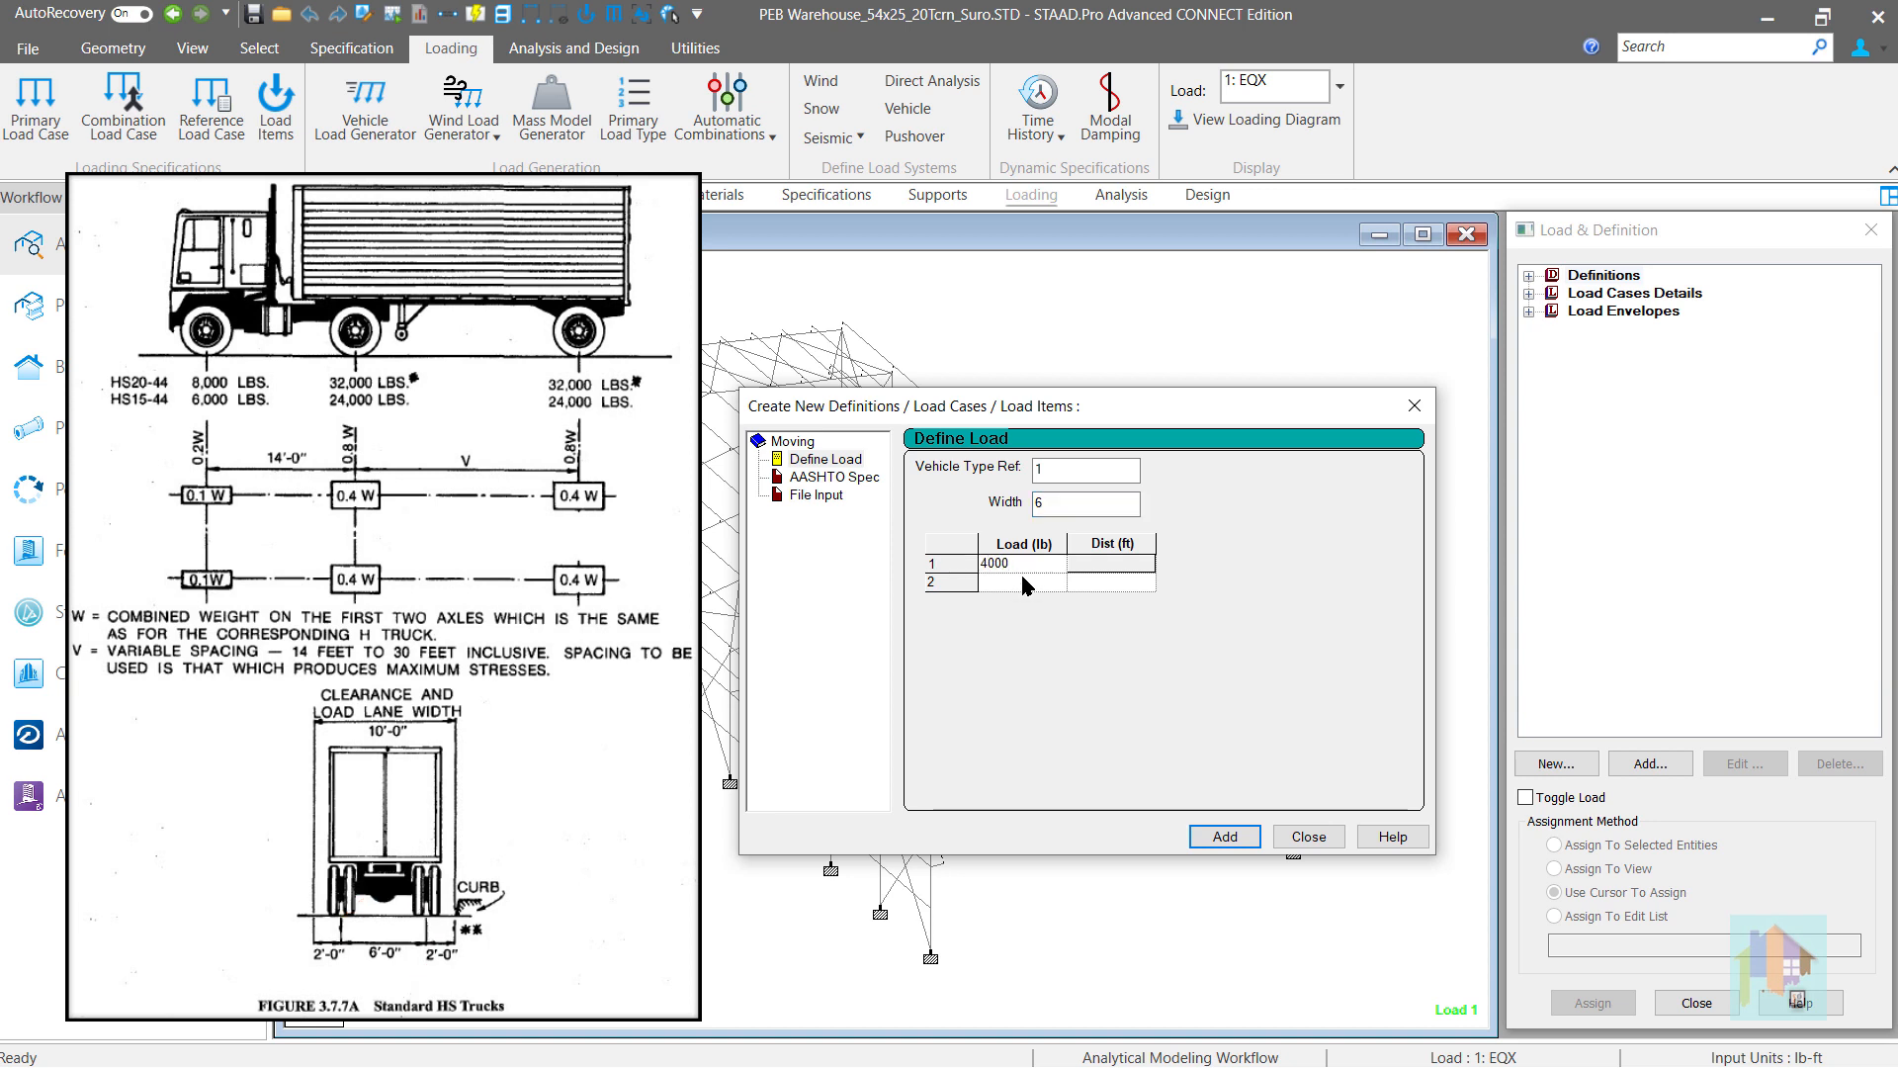
left_click(1016, 583)
type("16000")
left_click(1037, 601)
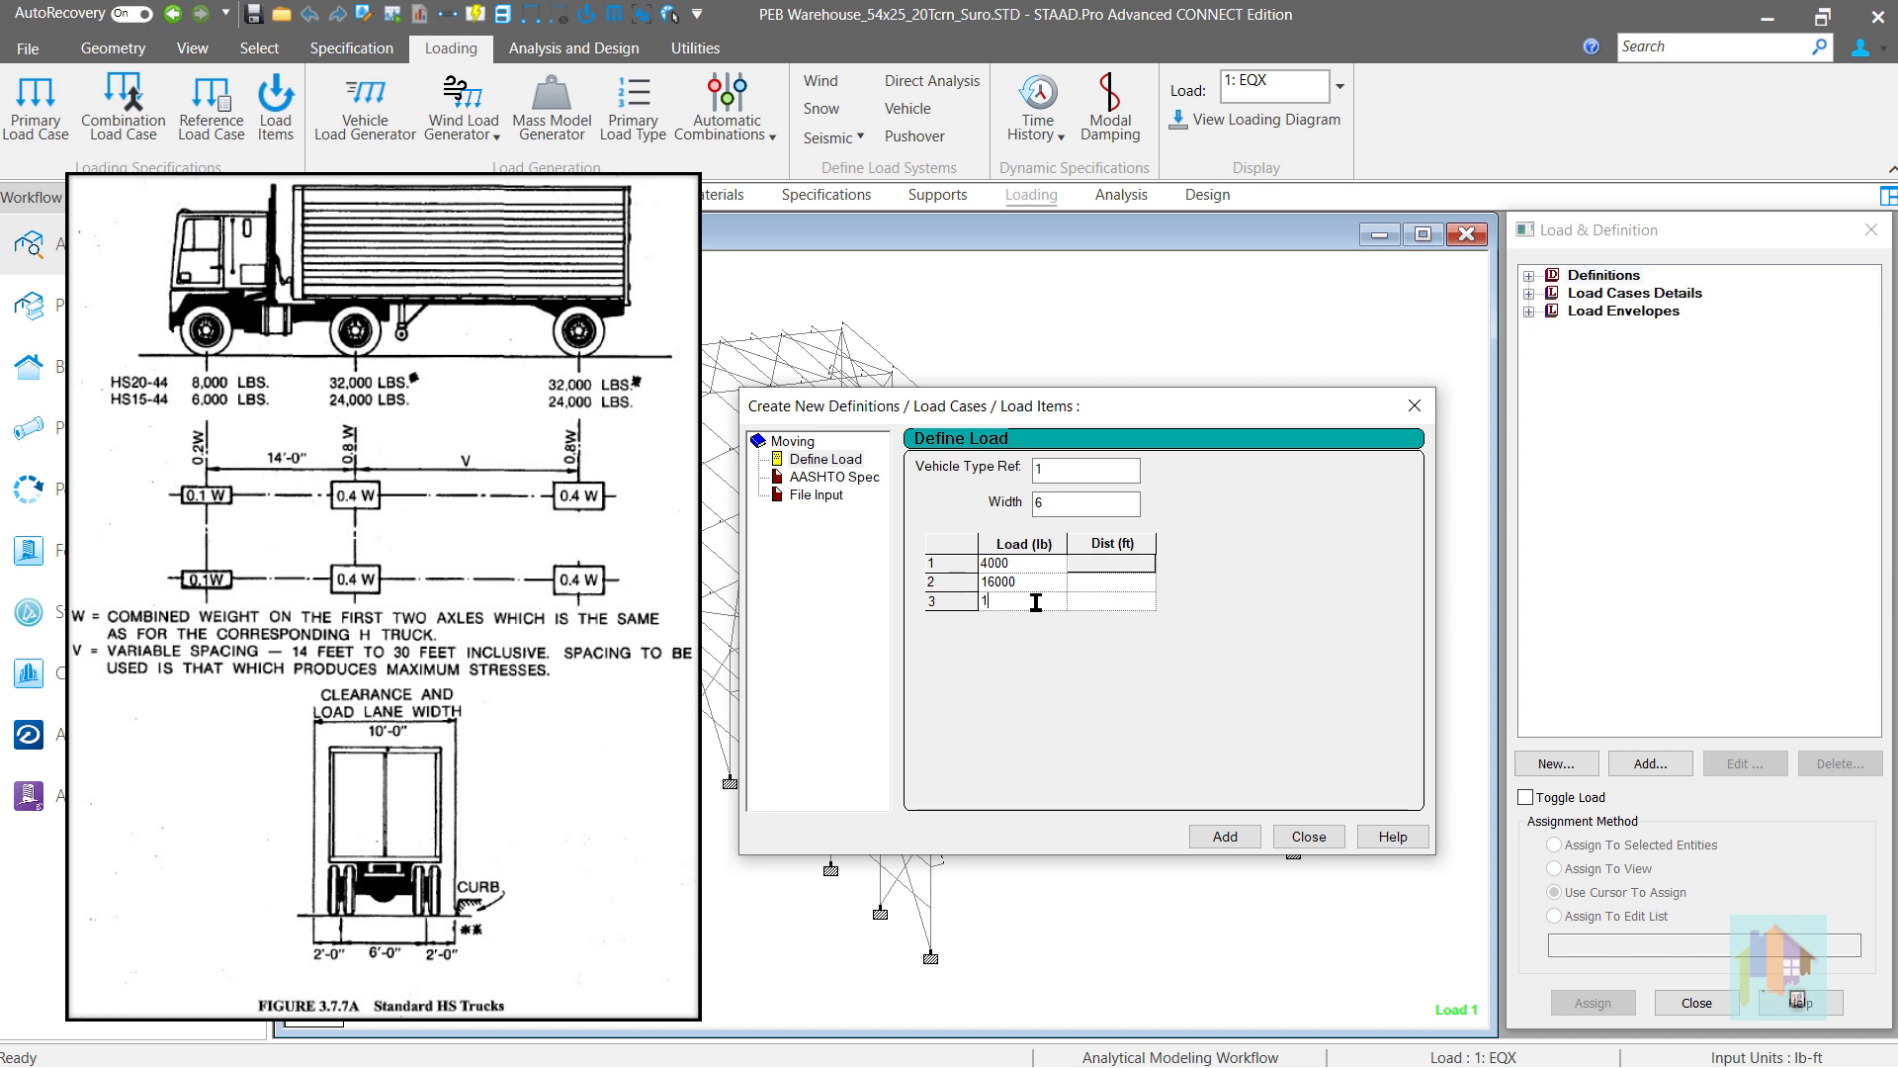
type("16000")
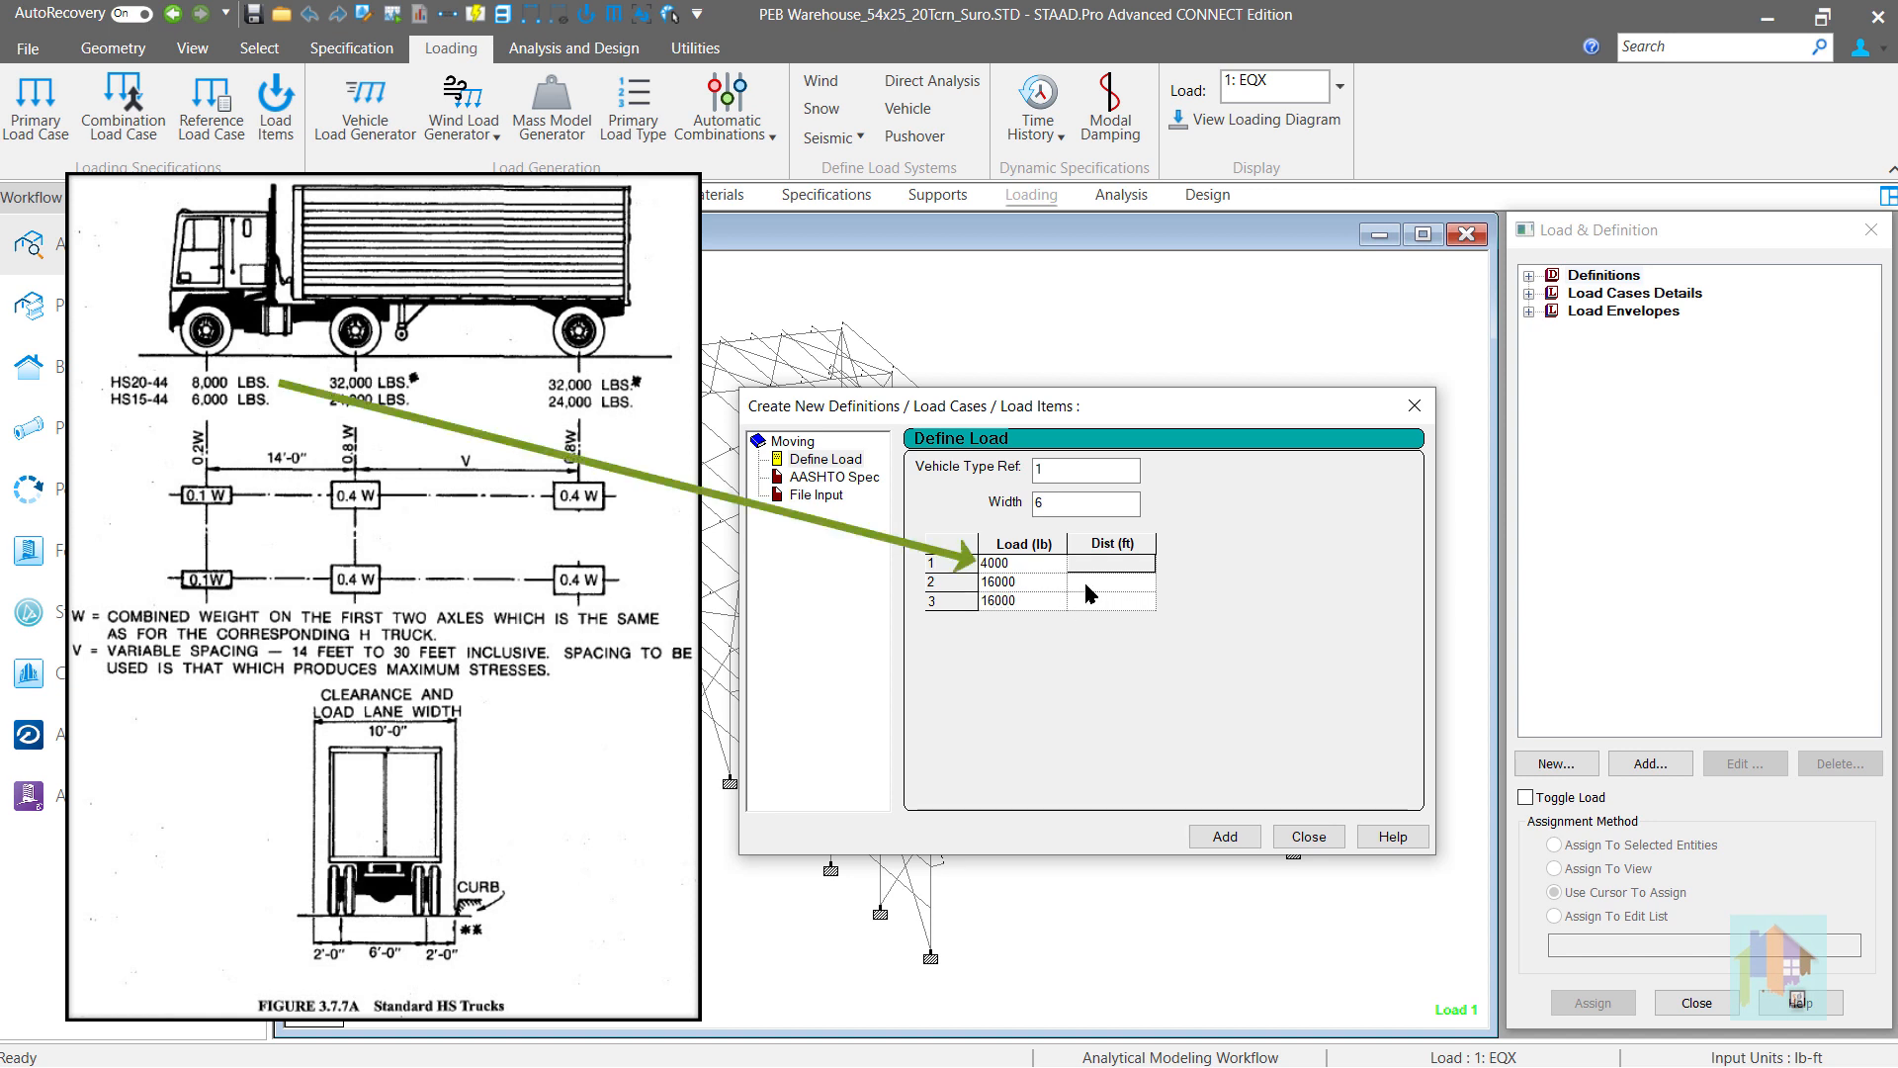
left_click(1086, 584)
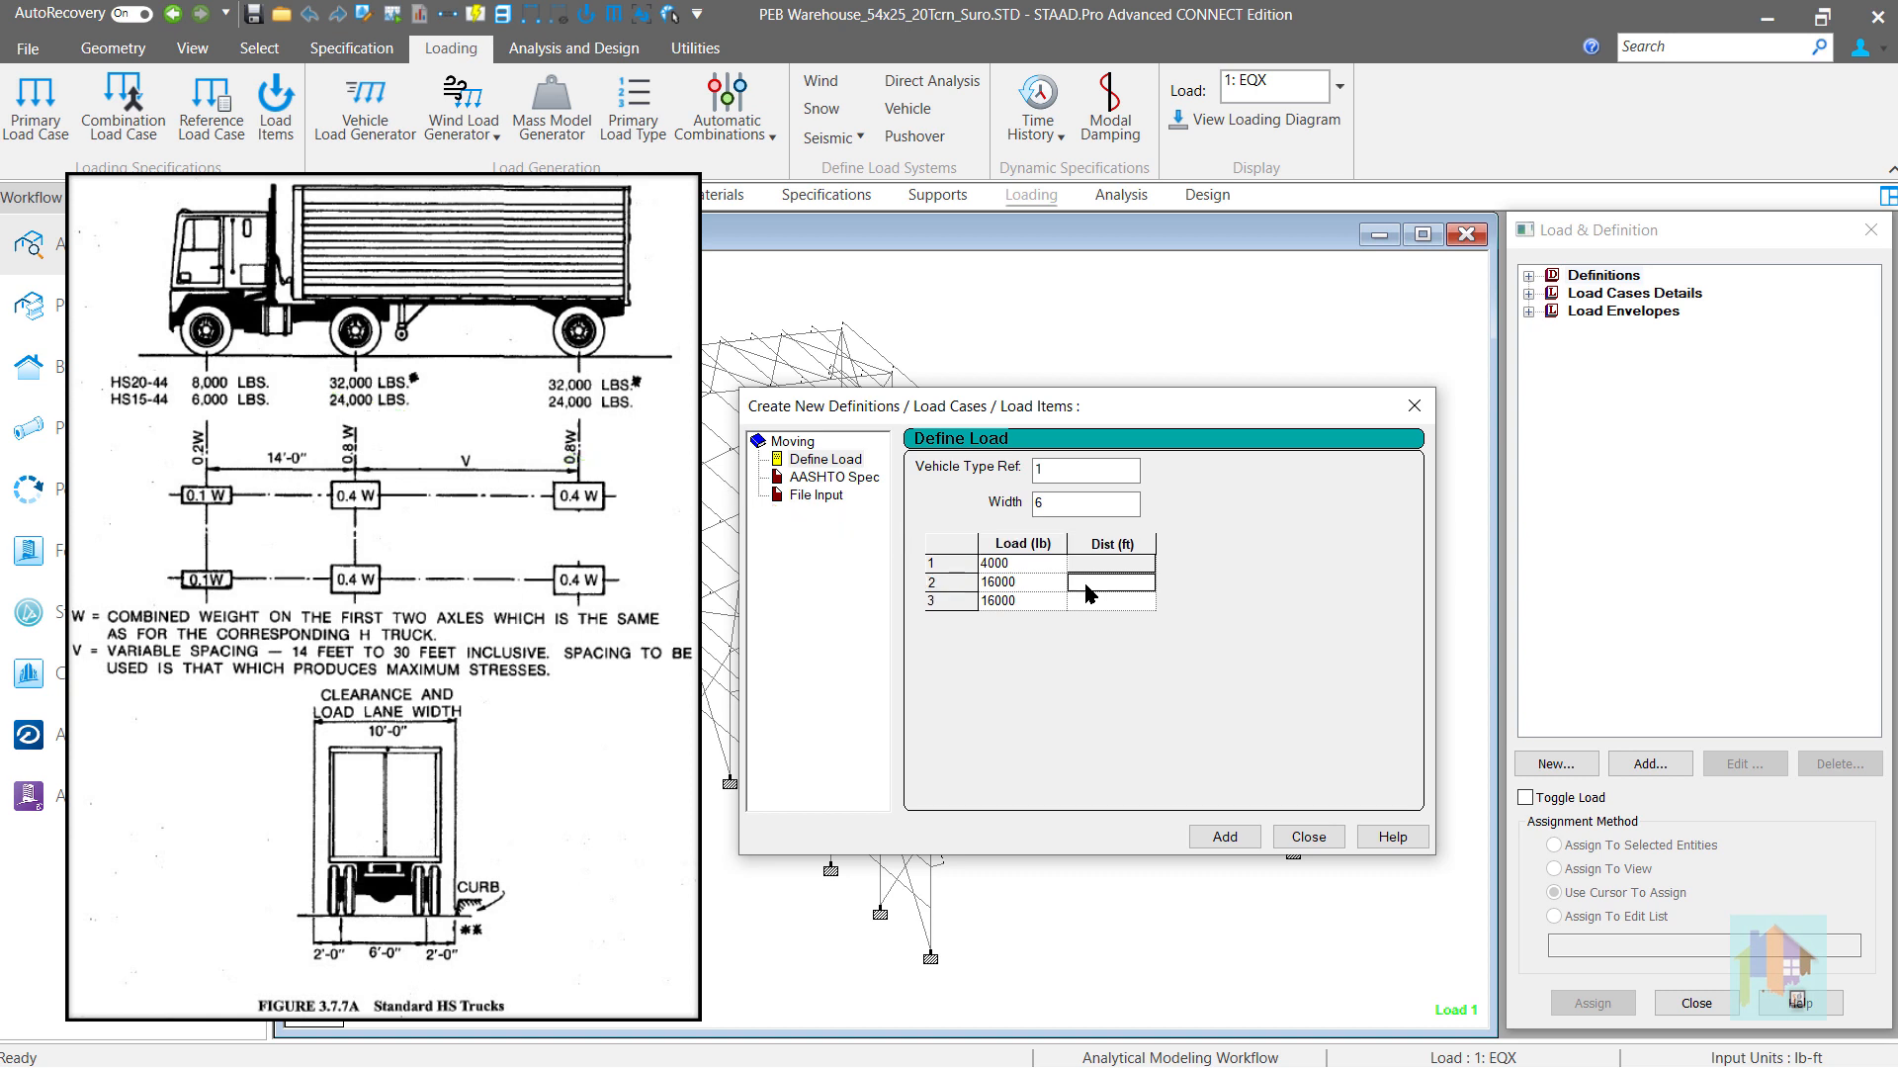
type("14")
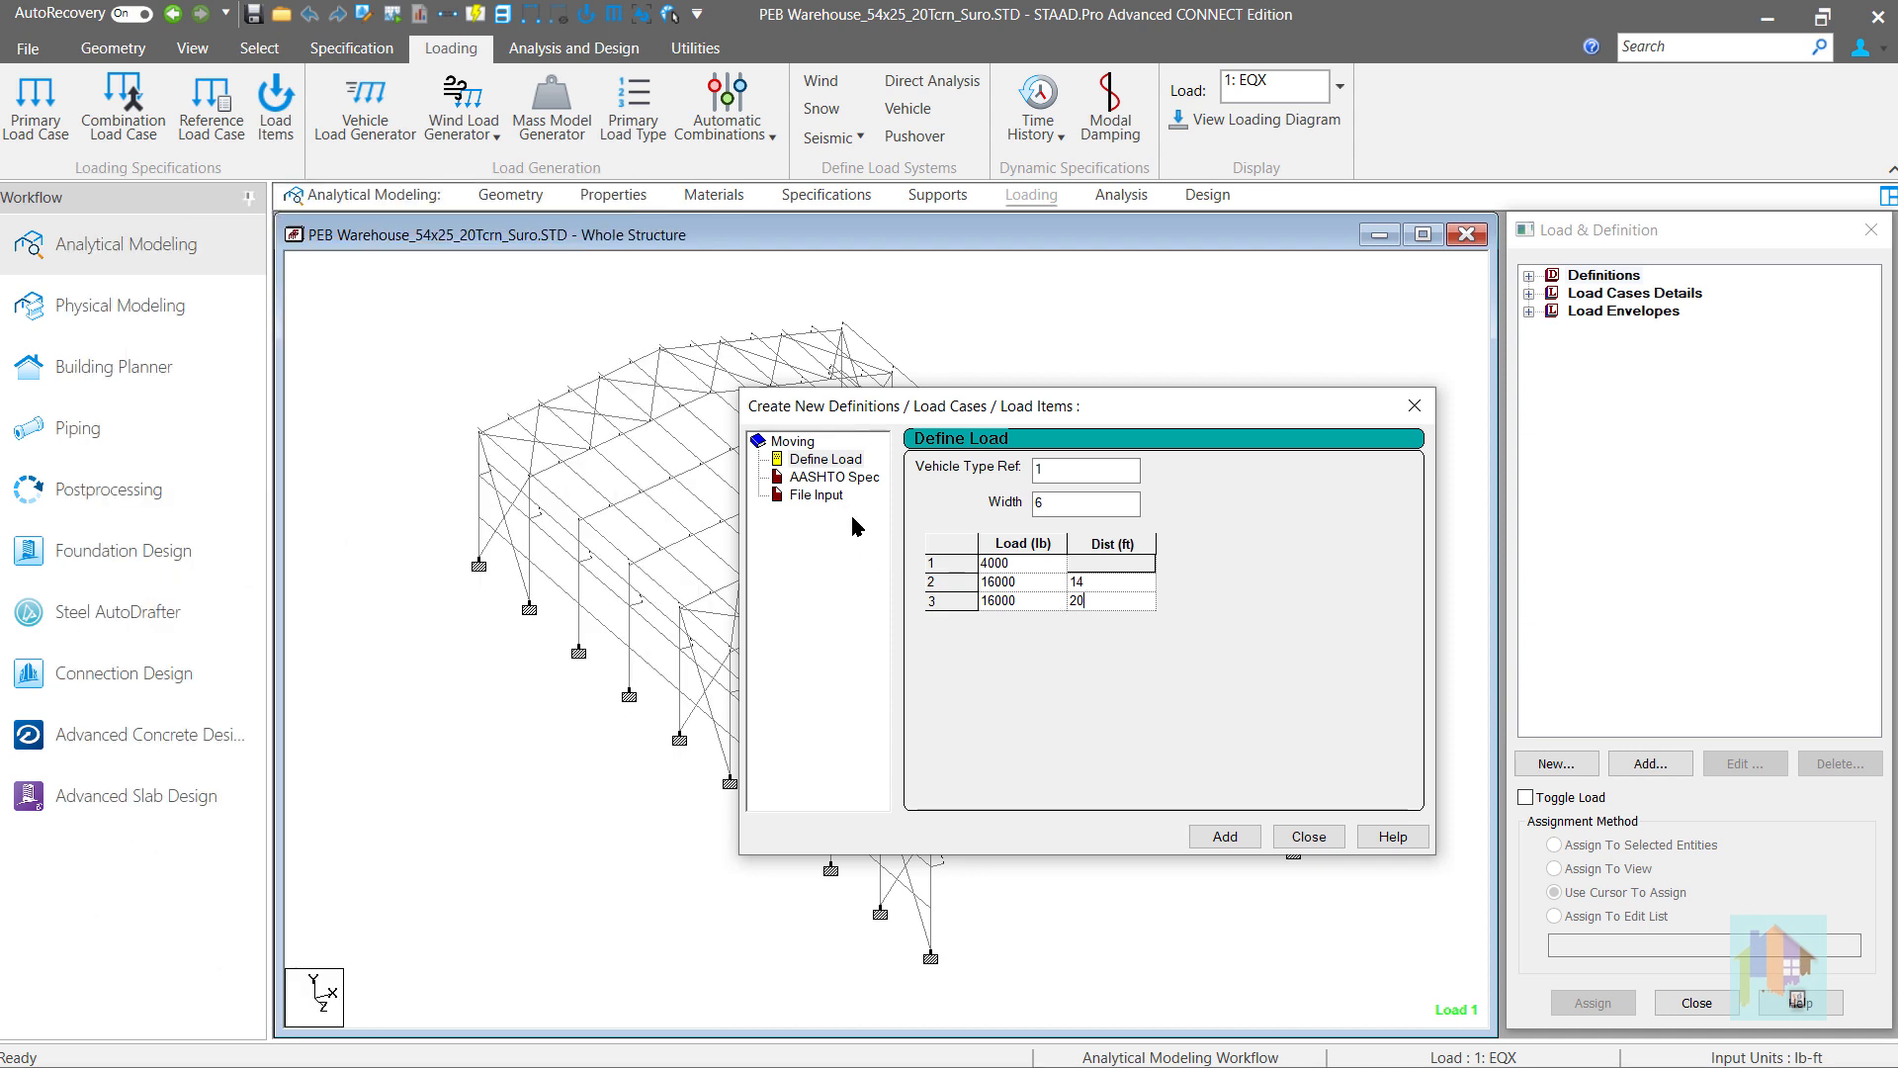
Step: Set up an AASHTO HS20 vehicle with a factor of 1.25 and a variable spacing of 20 ft
left_click(837, 478)
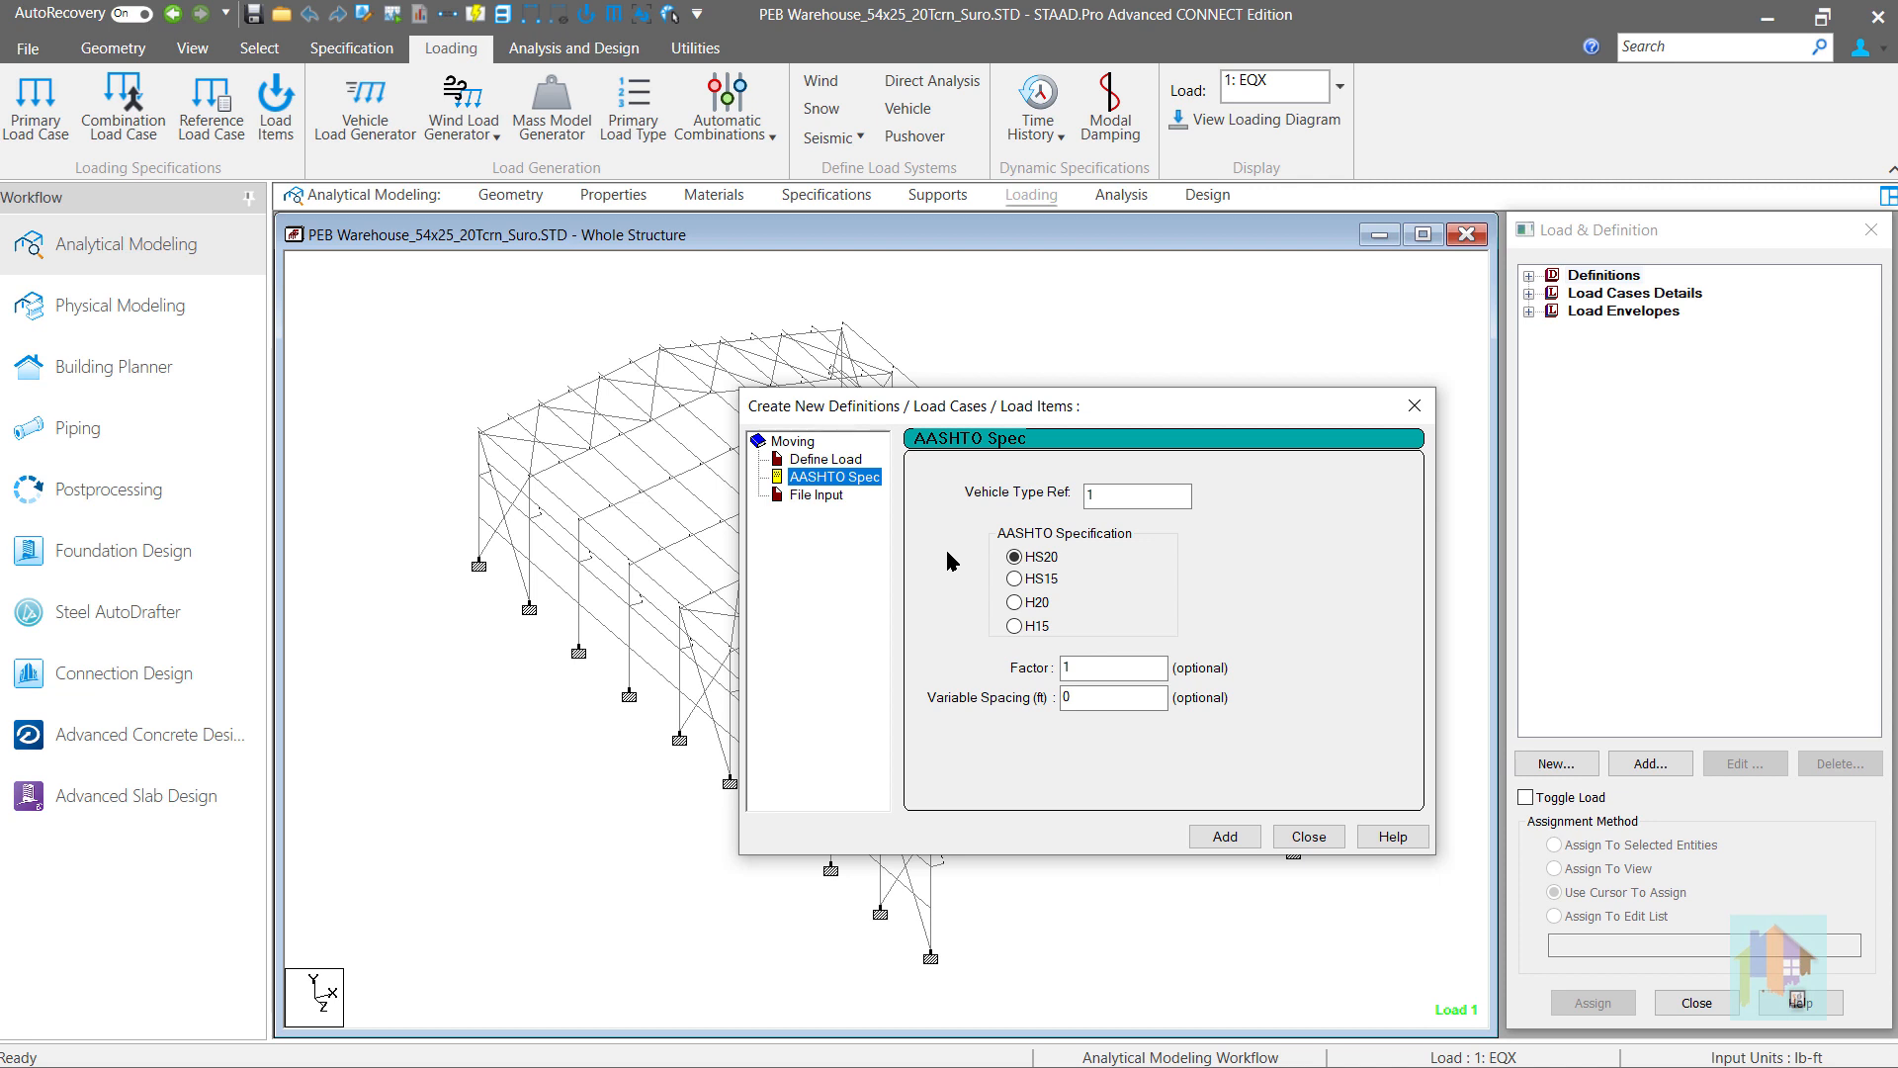
left_click(1015, 580)
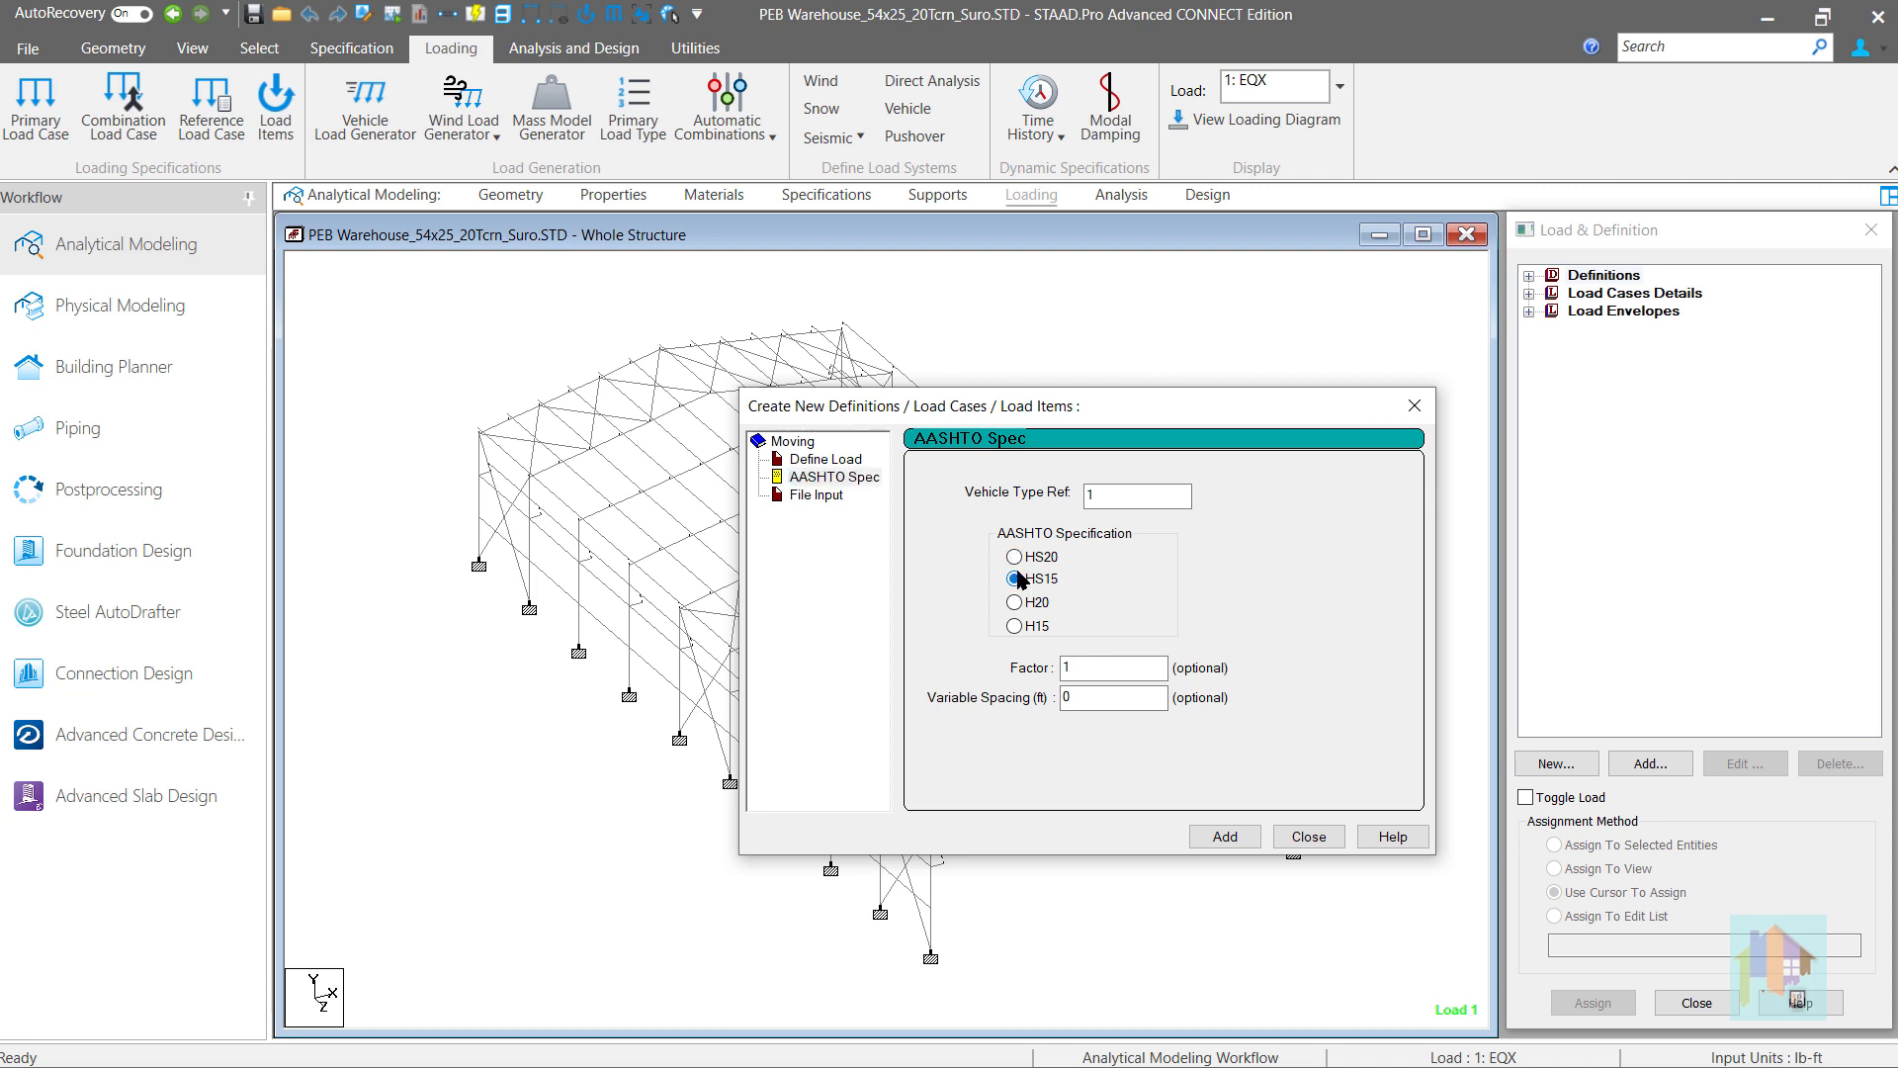
left_click(1016, 558)
left_click(1095, 670)
type("25")
left_click(1084, 698)
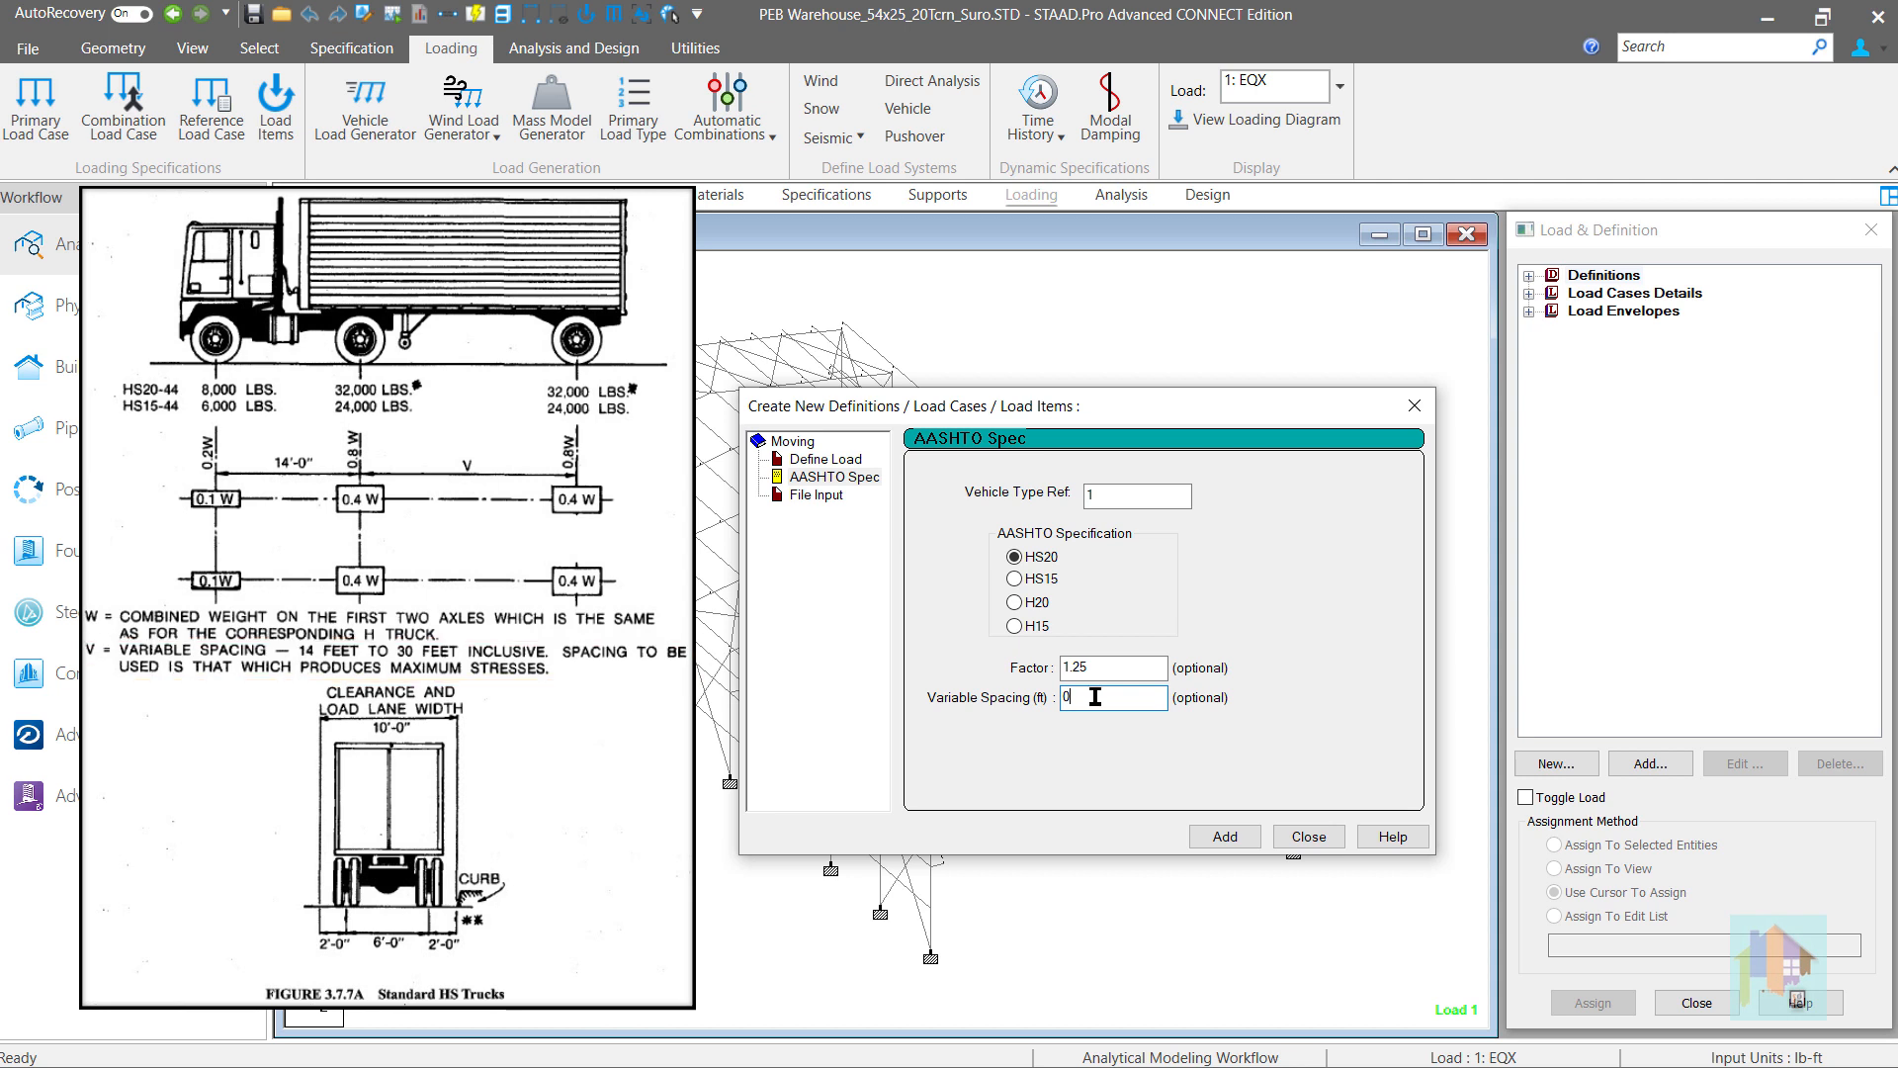
left_click_drag(1096, 696, 1028, 710)
type("20")
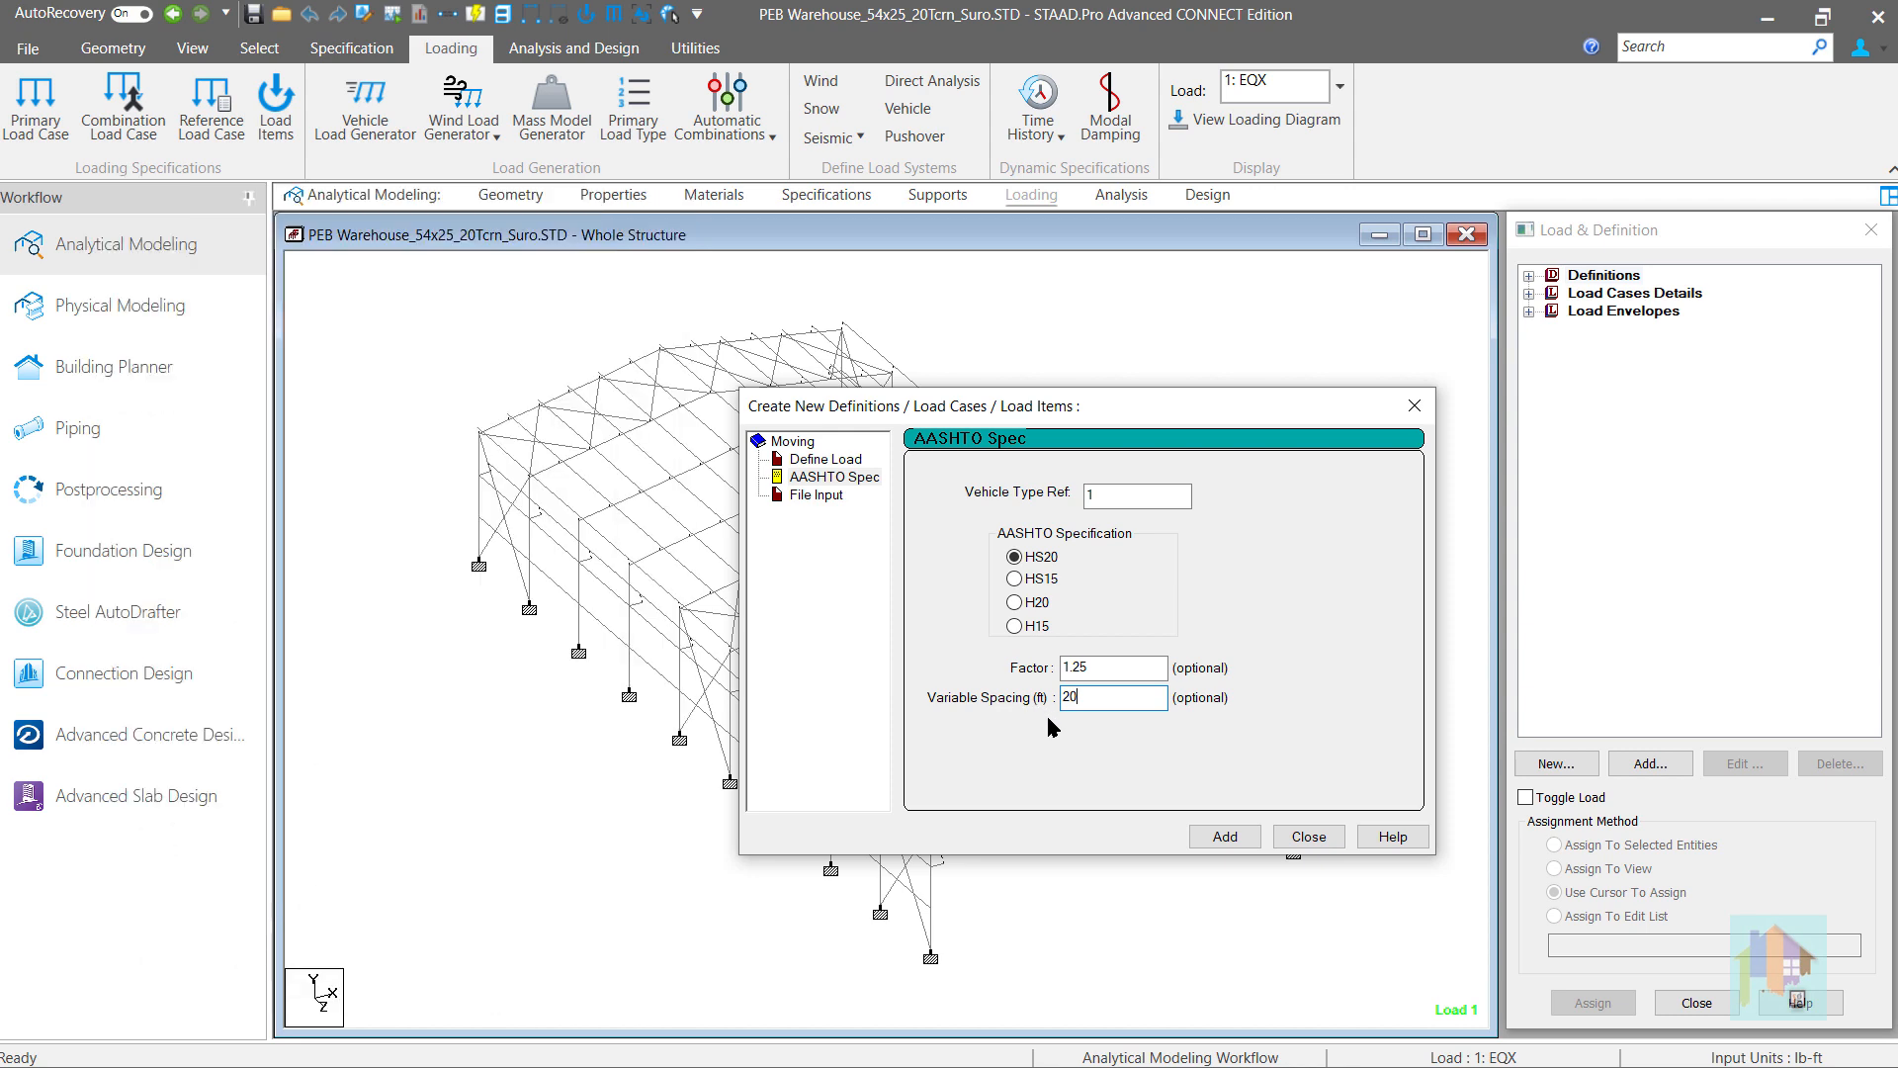
Step: Choose file input for the vehicle, then examine the AXLTYP1 wheel loads, distances and width in Vehicle Load Definition.TXT in Notepad
left_click(813, 495)
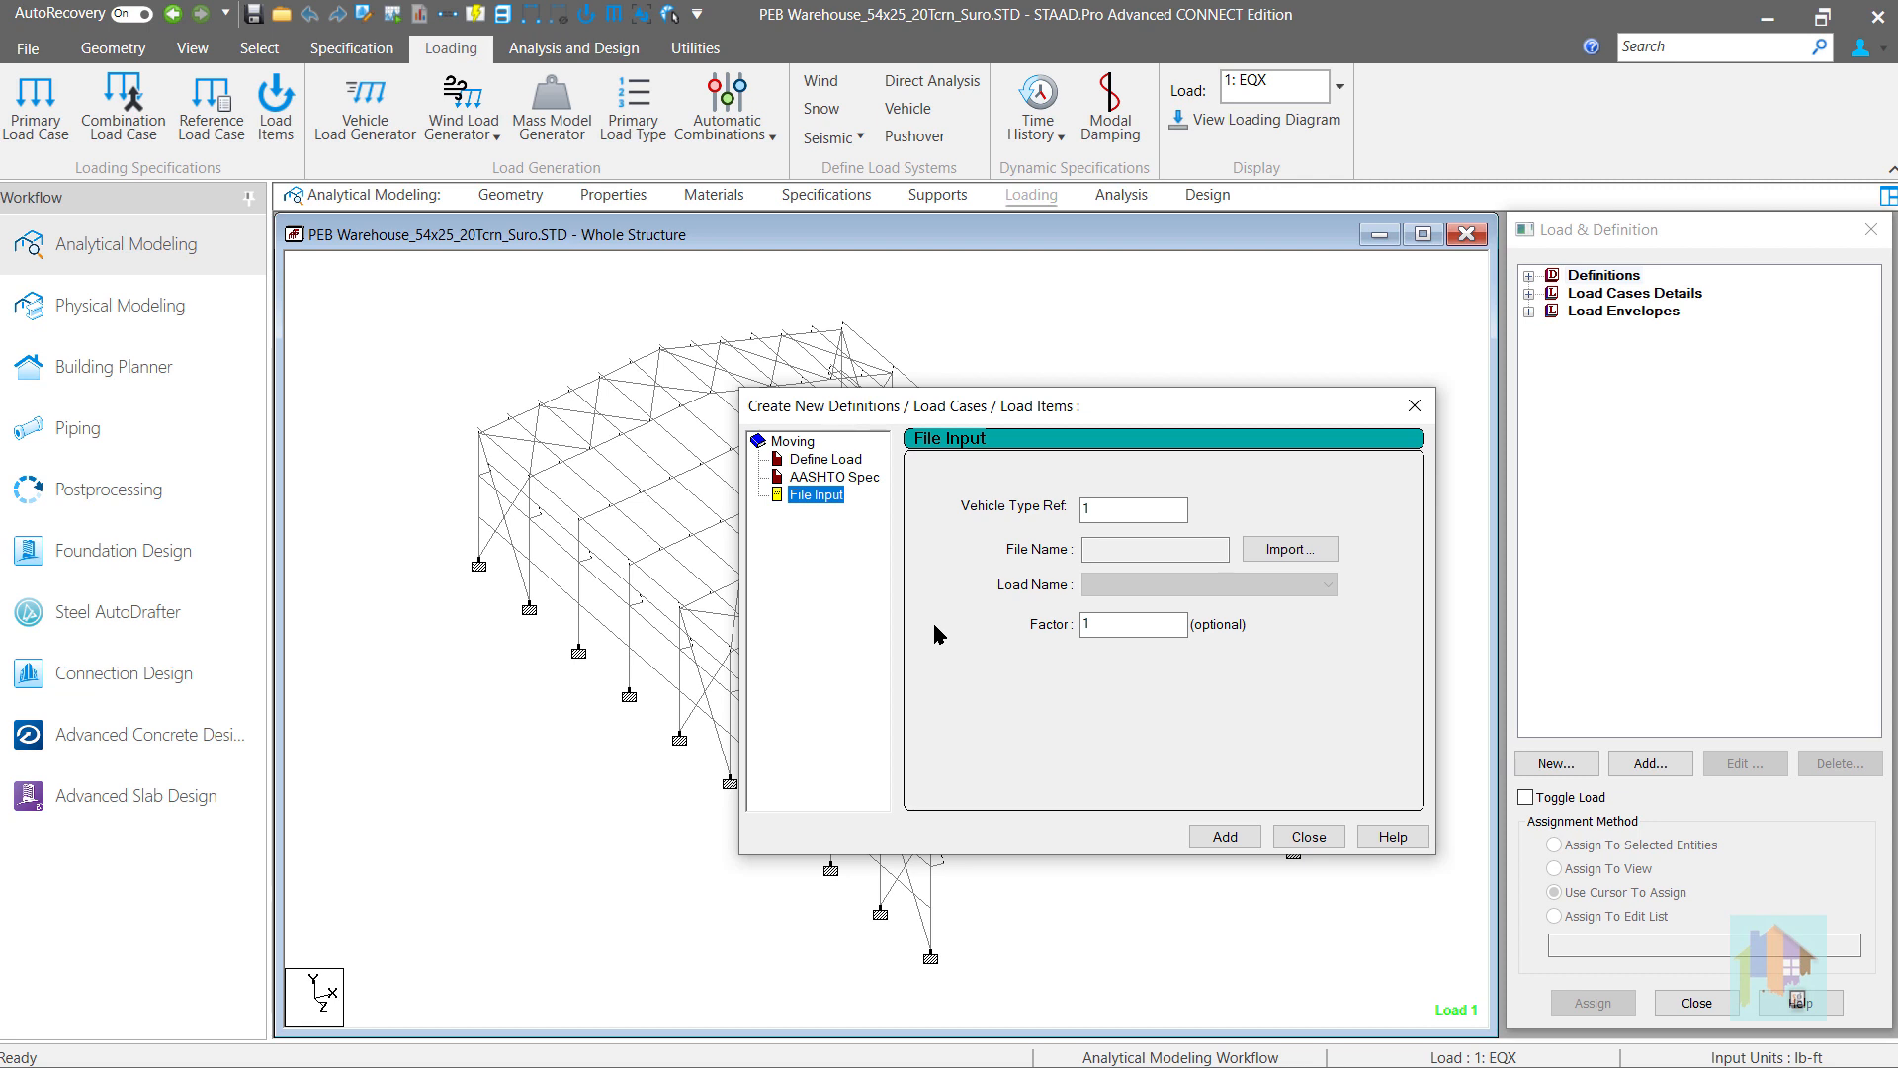
key("alt+Tab")
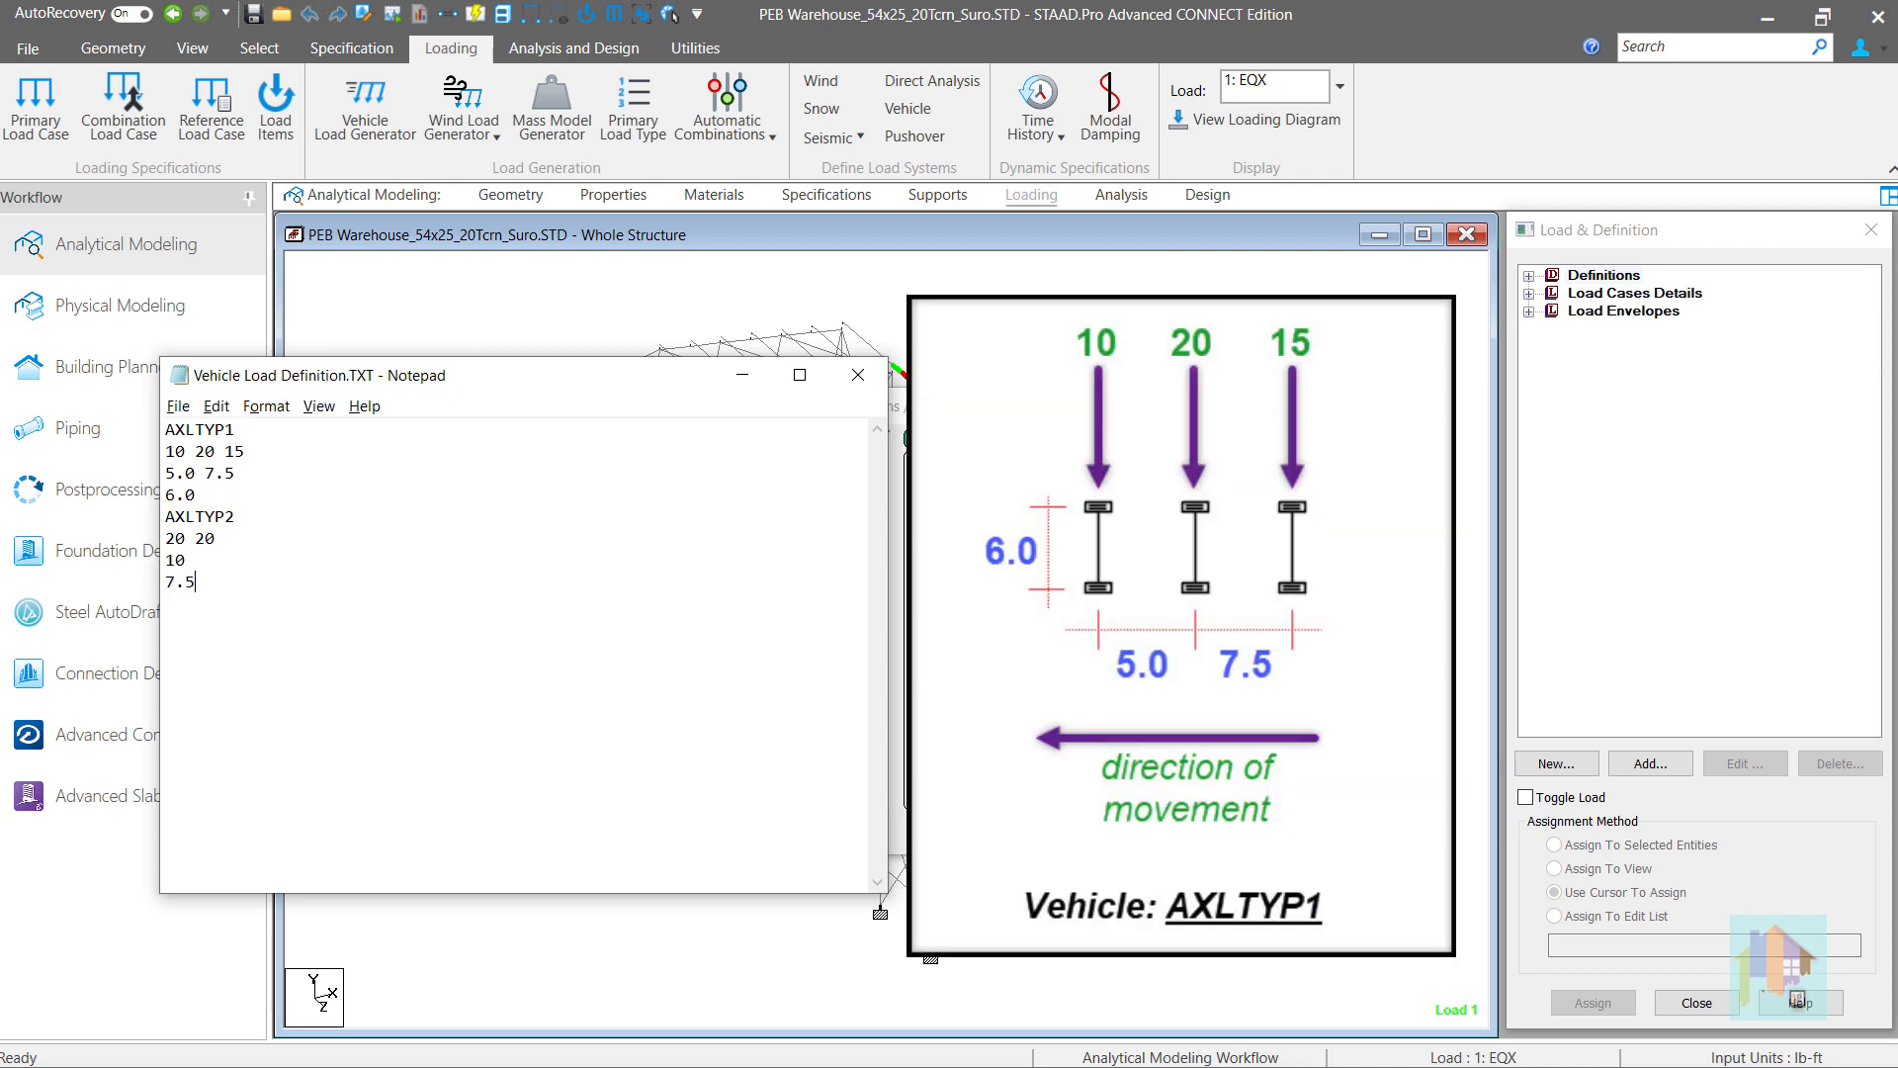
left_click_drag(254, 436, 164, 452)
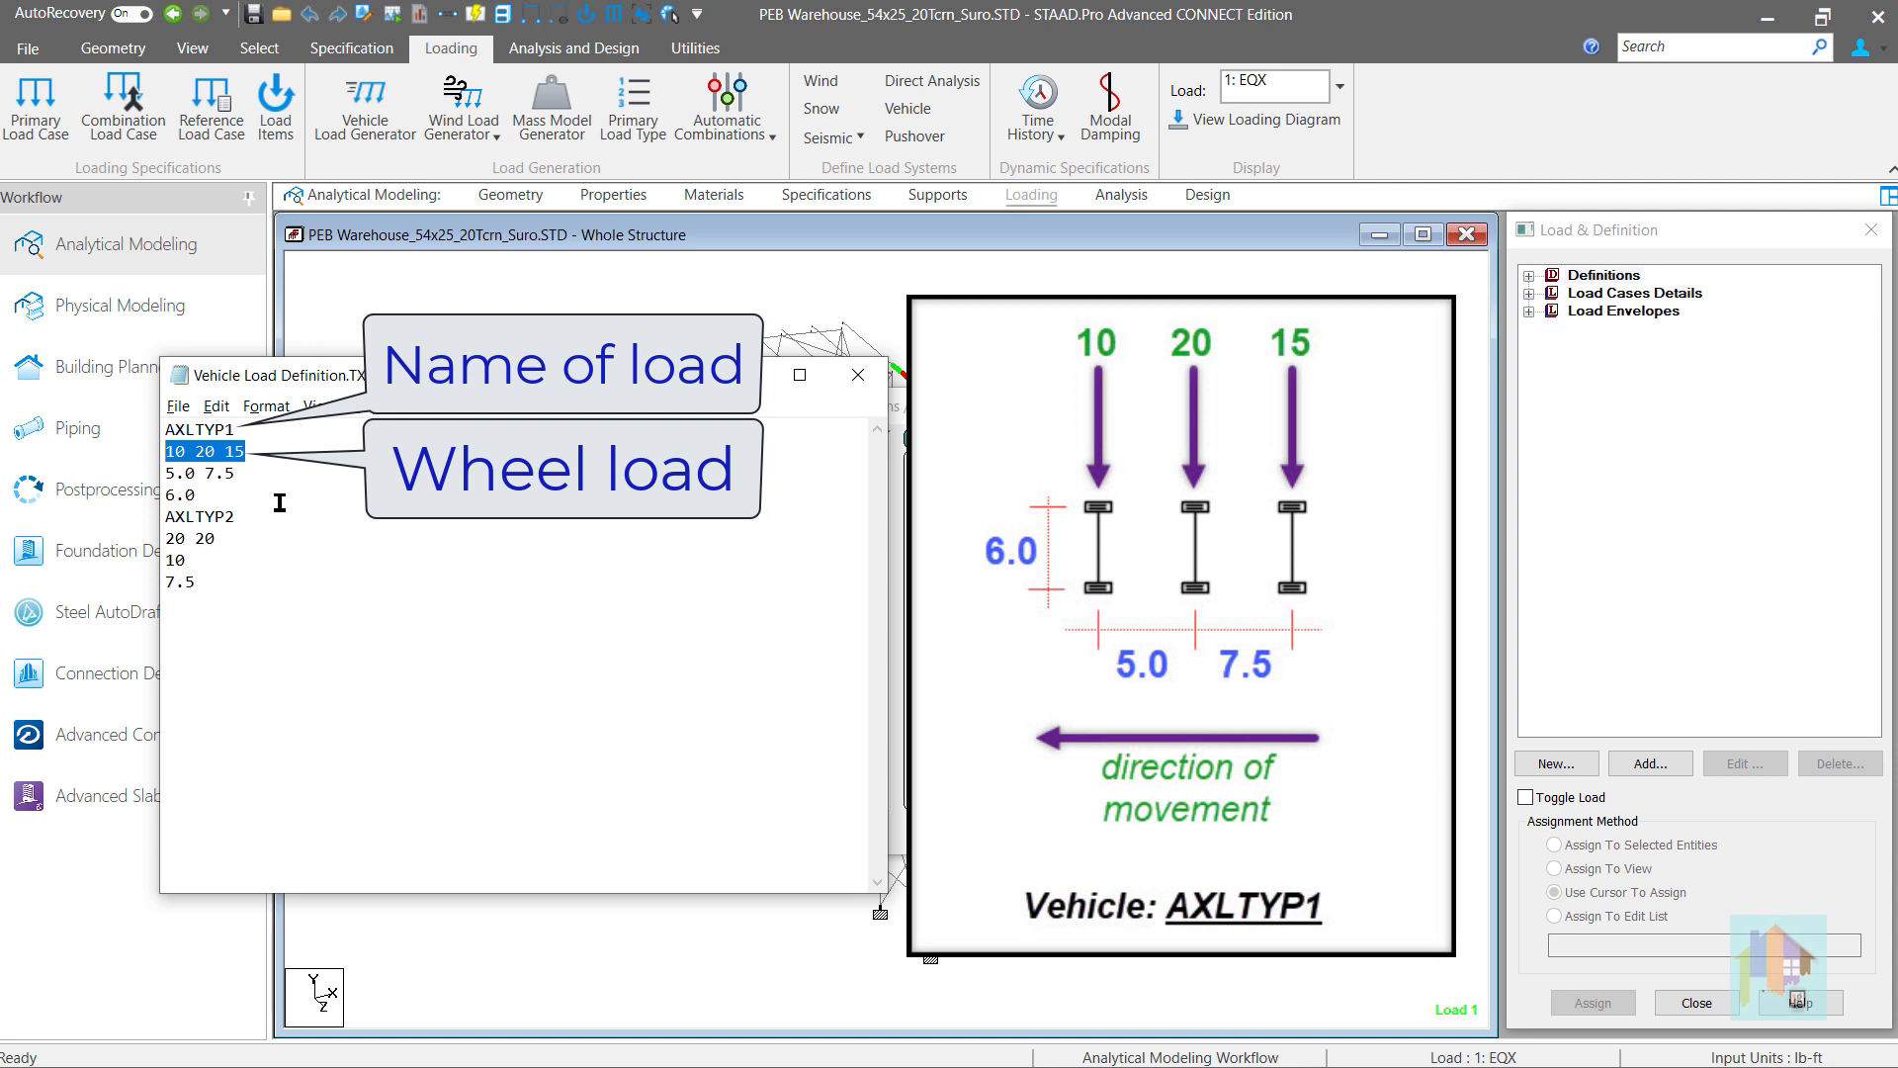
left_click_drag(249, 473, 164, 479)
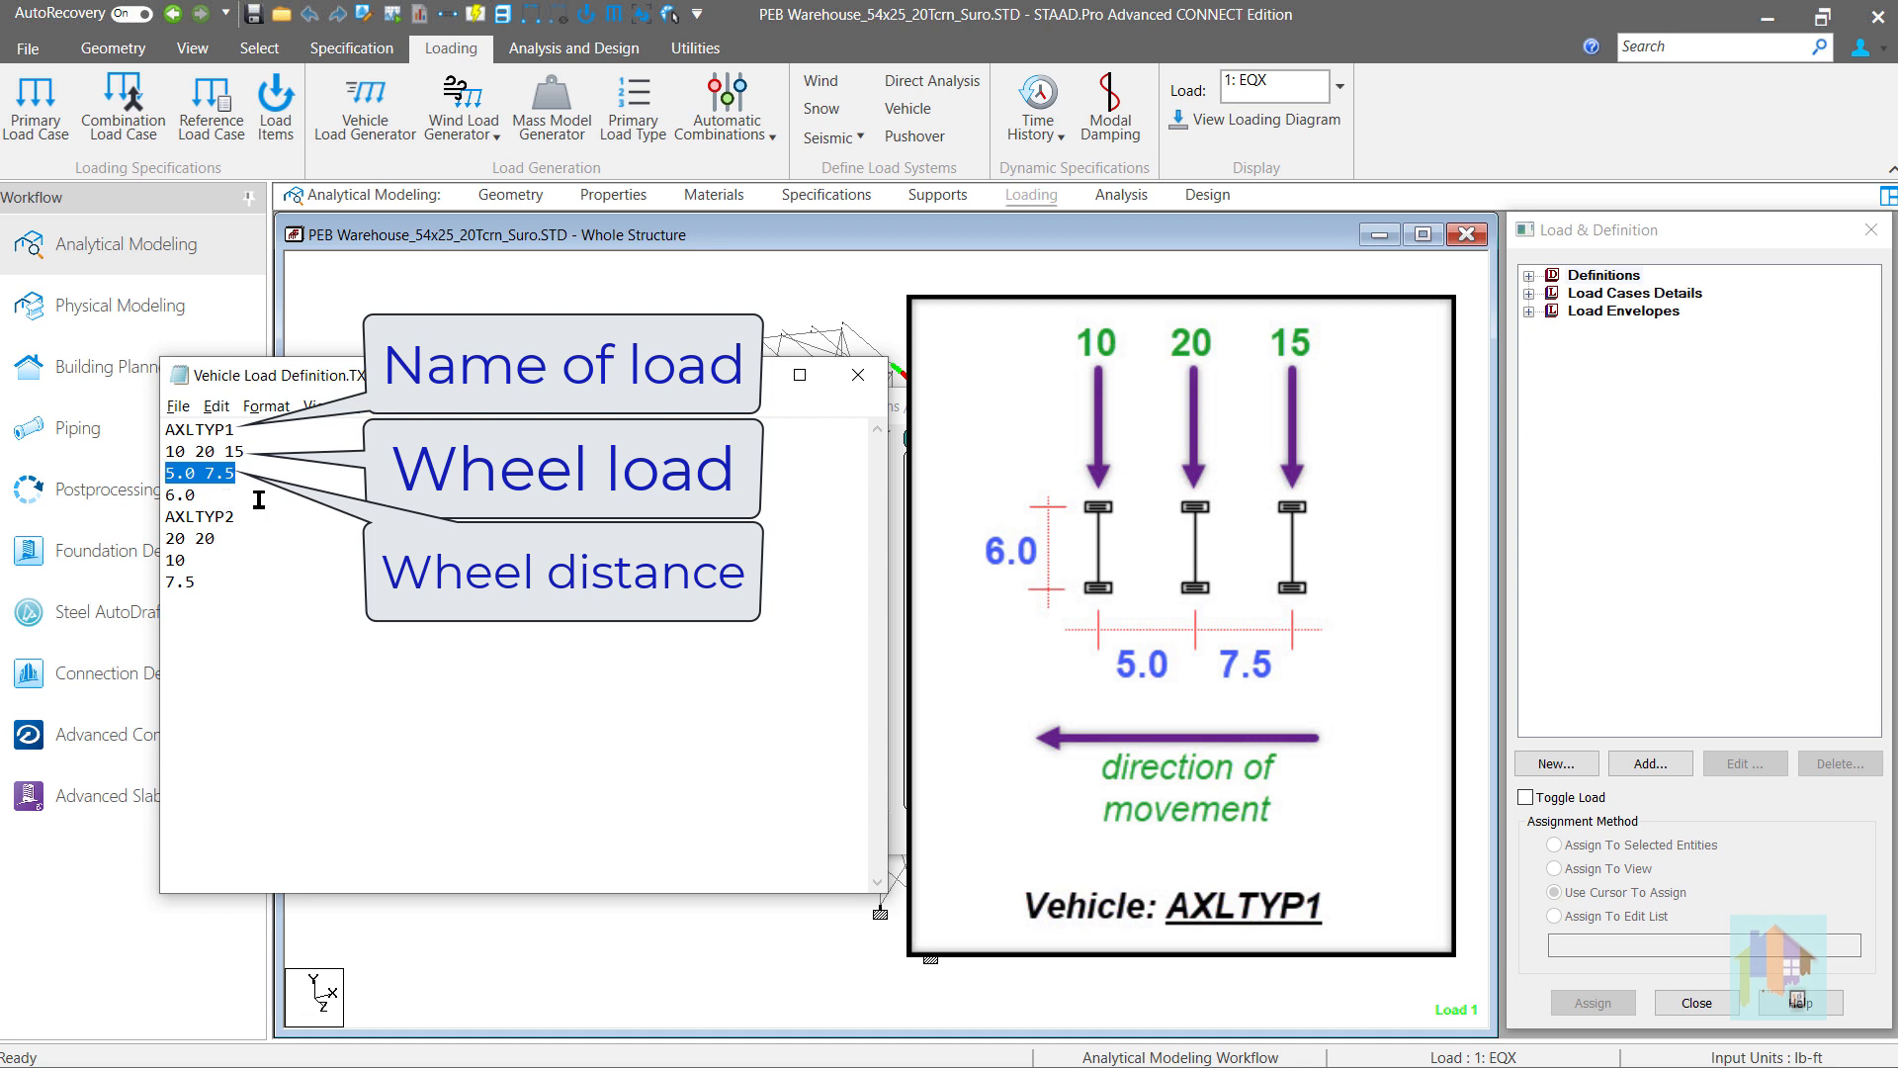
left_click_drag(230, 497, 166, 495)
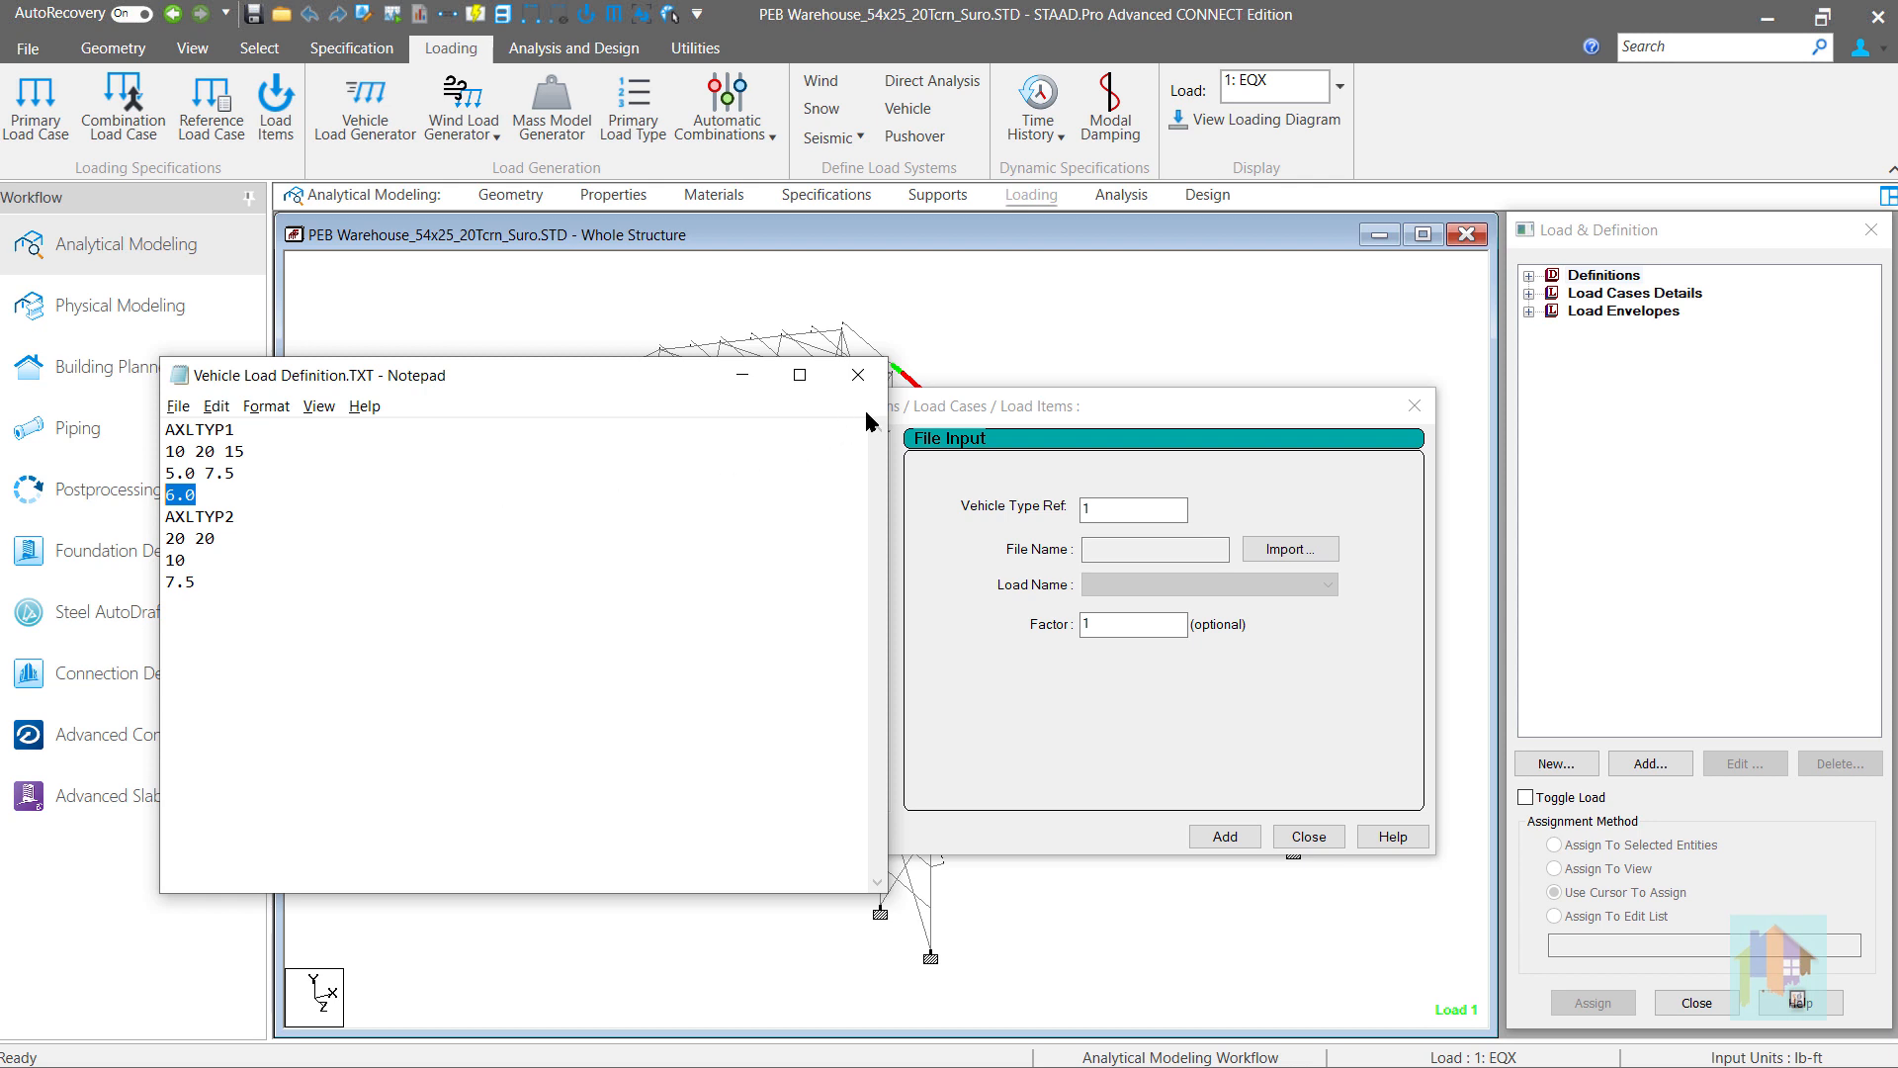
left_click(874, 384)
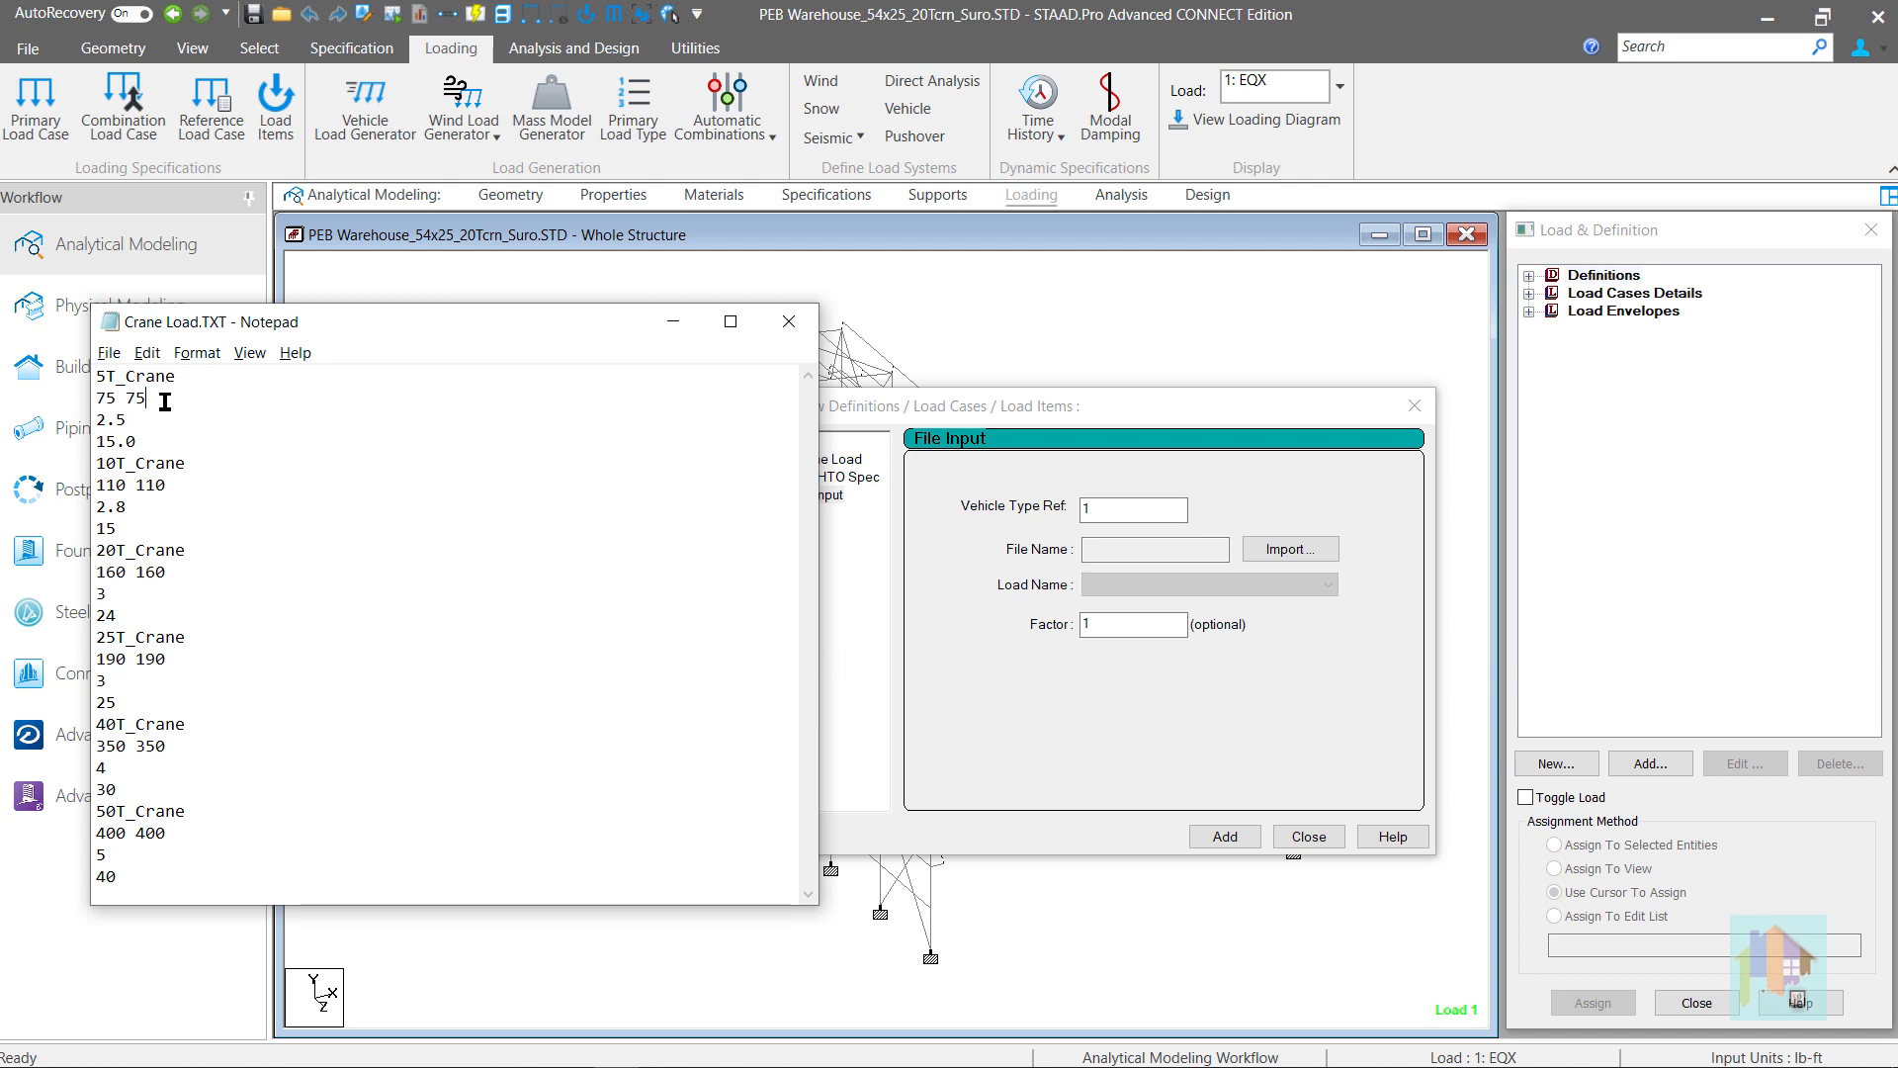
Step: Examine the wheel loads, wheel distances and widths listed for the cranes in Crane Load.TXT
left_click_drag(165, 401, 85, 407)
left_click_drag(148, 791, 92, 770)
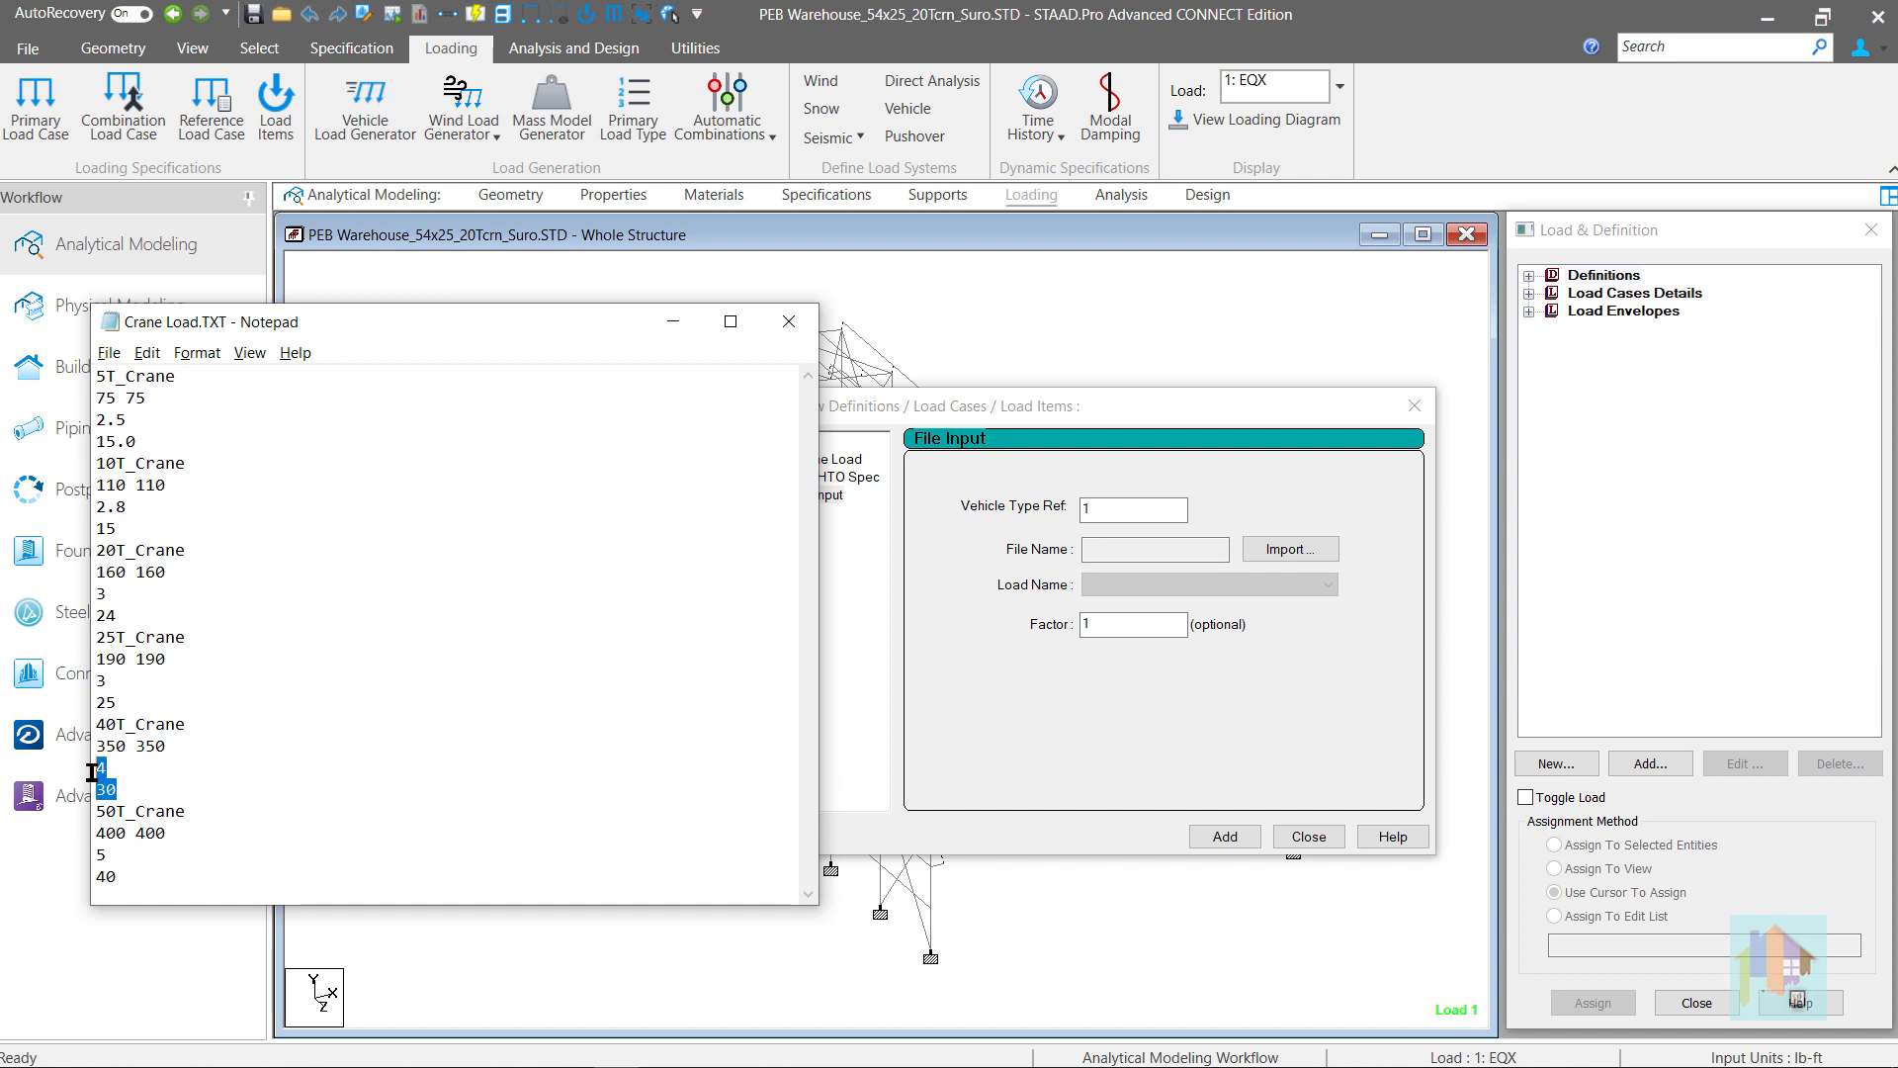
left_click(314, 800)
Step: Import Crane Load.TXT as the vehicle definition file and choose the 20T_Crane load
left_click(1290, 549)
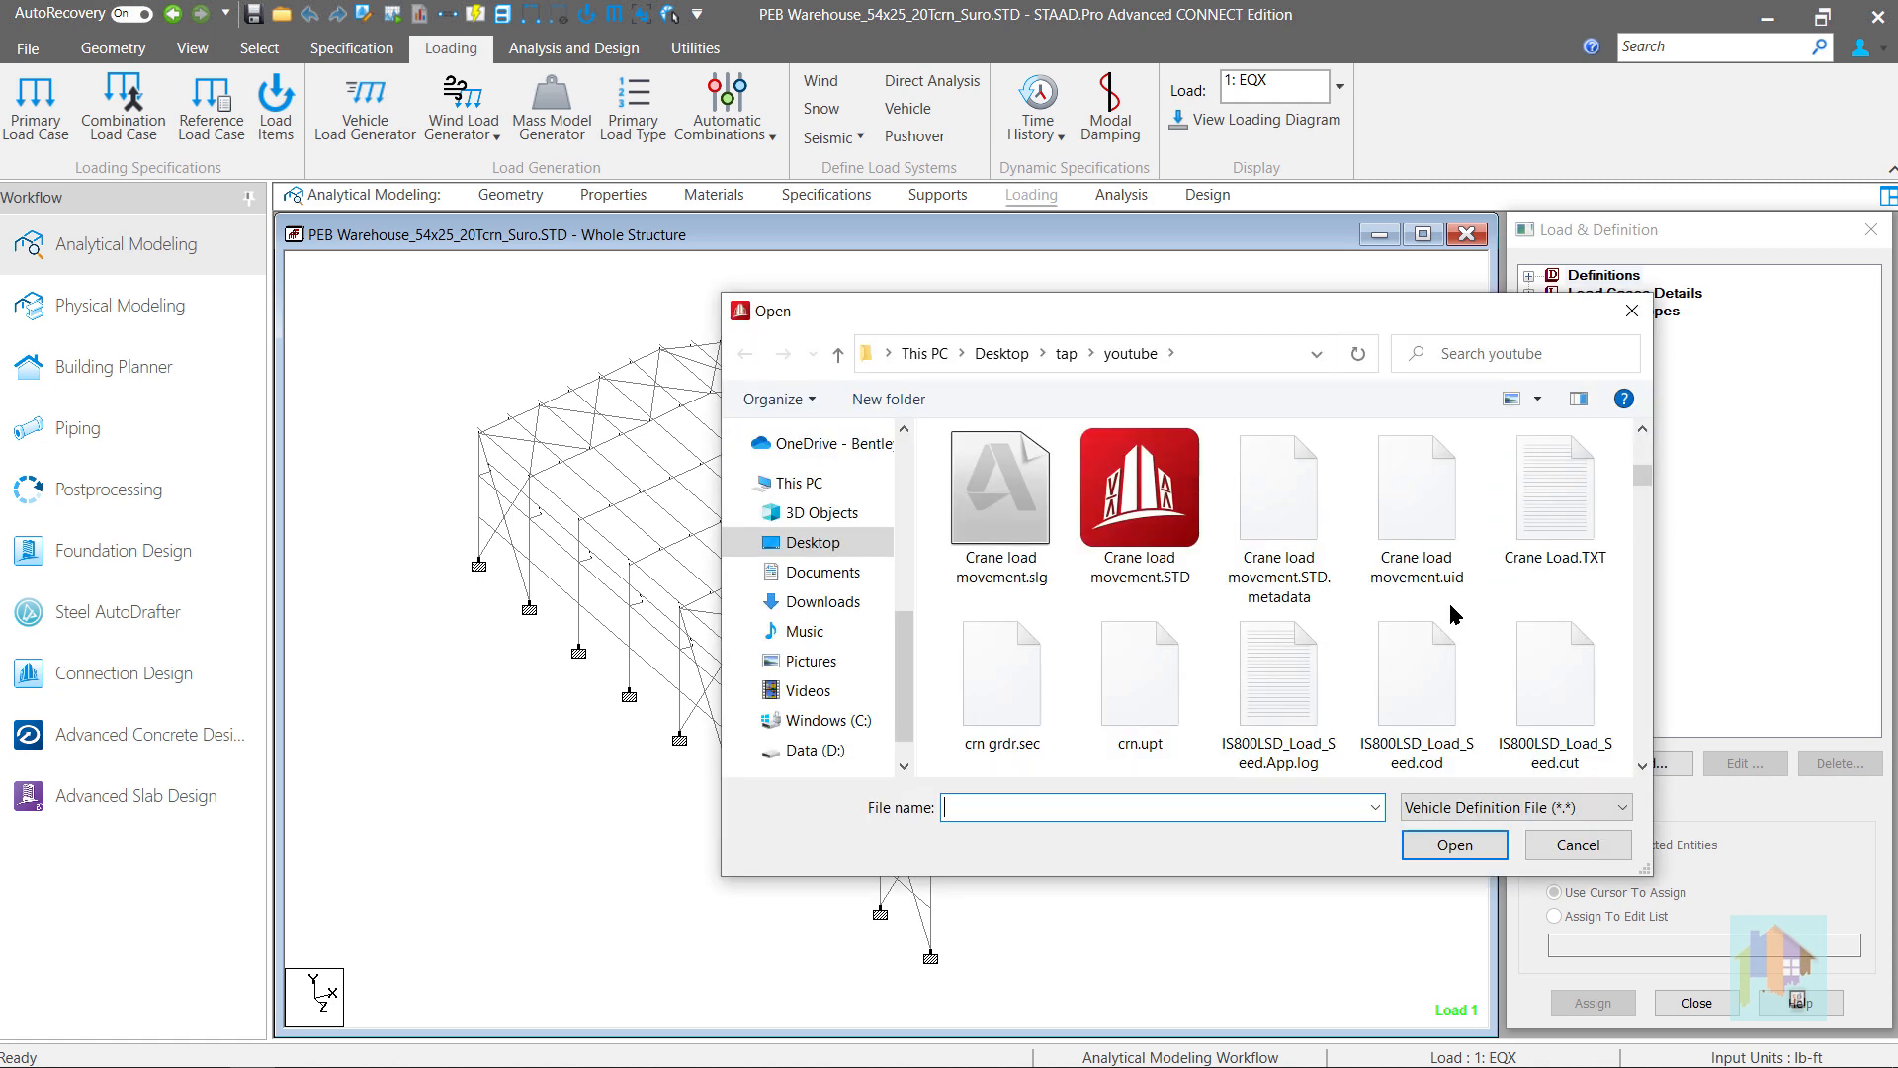
left_click(1576, 534)
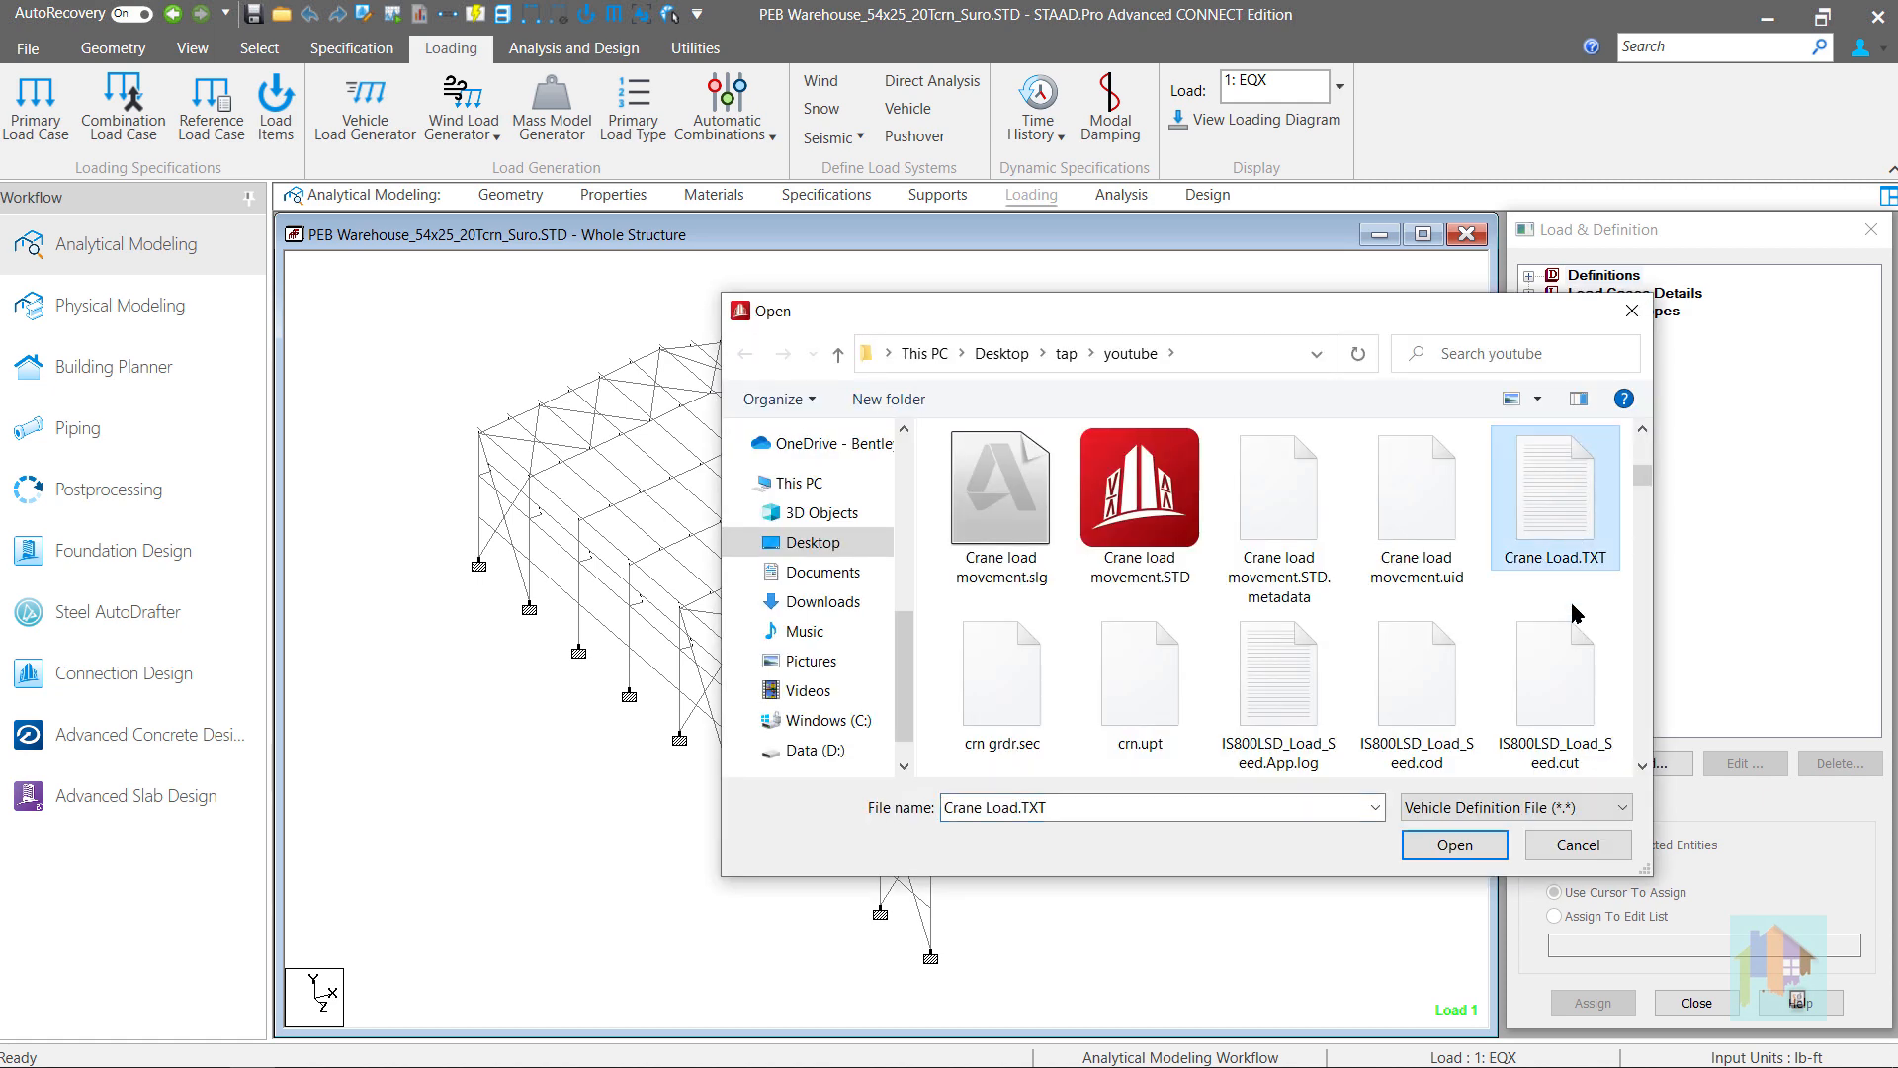
left_click(1454, 845)
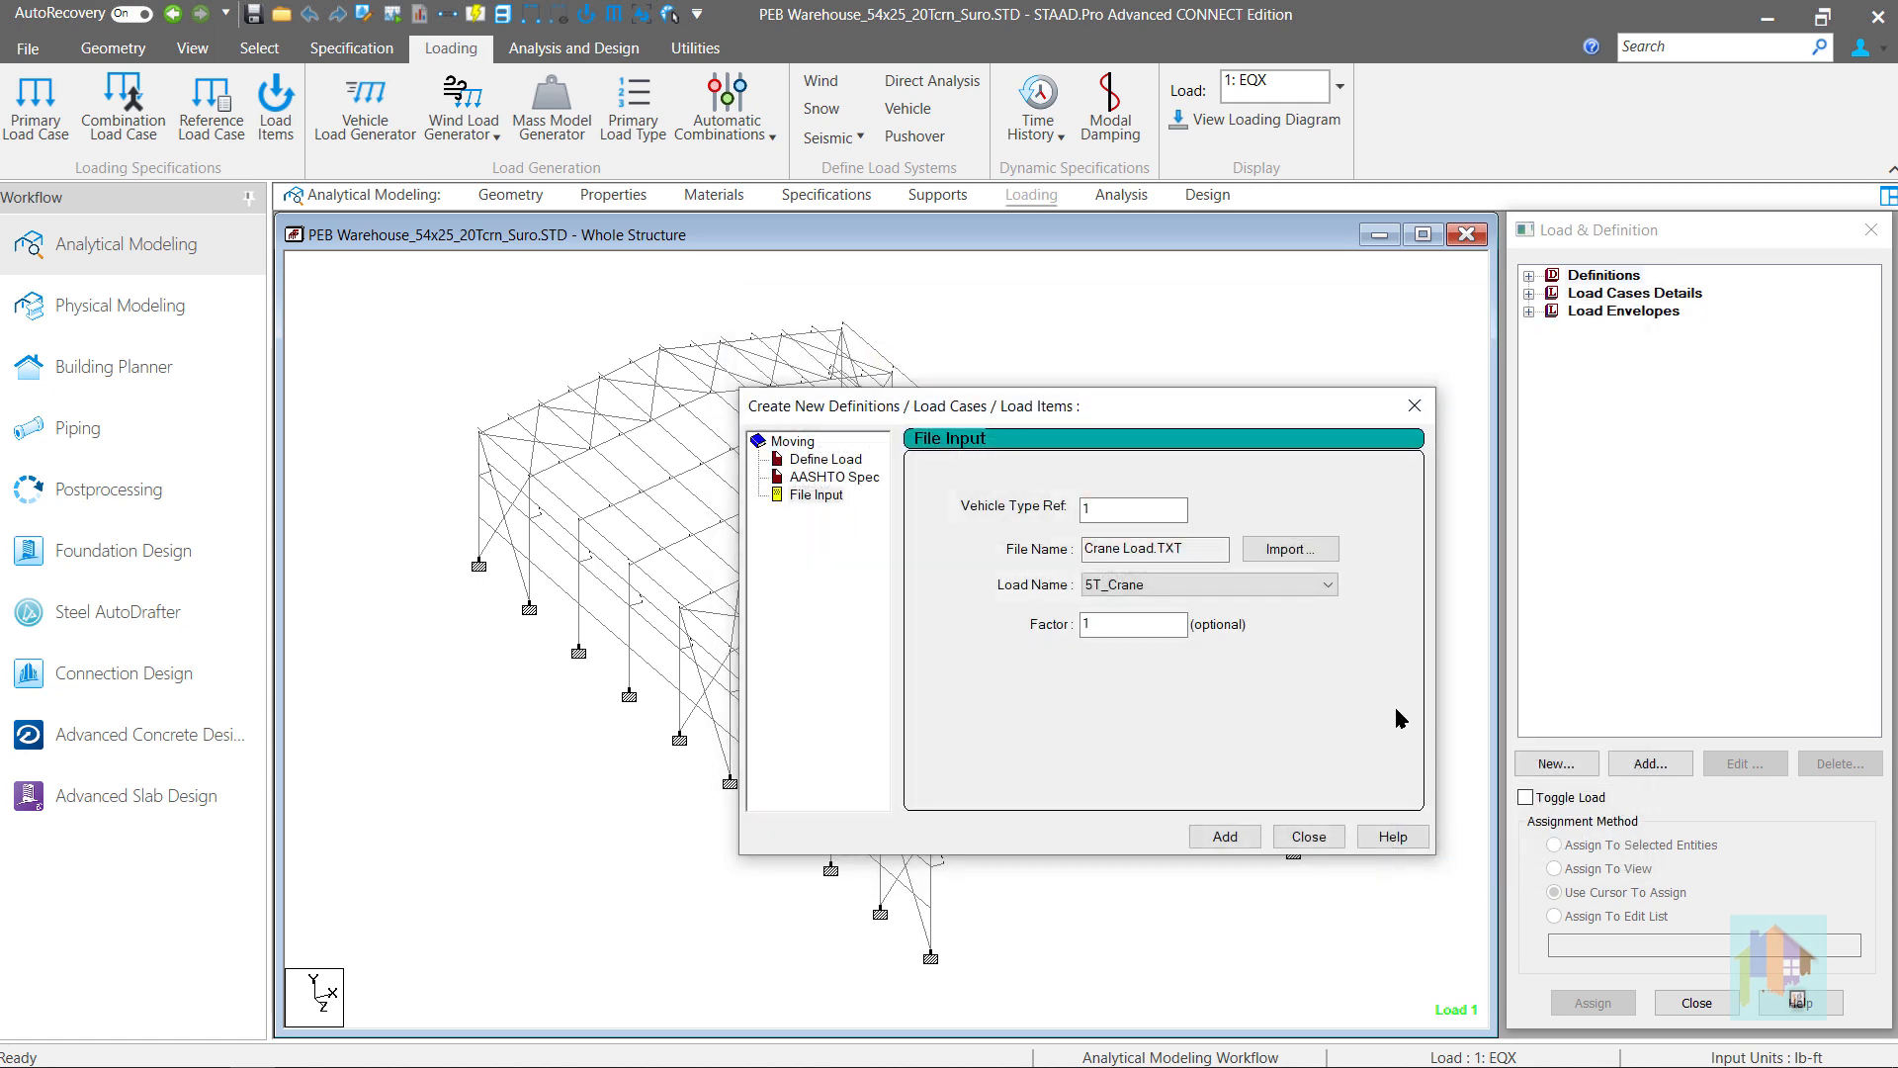
left_click(1327, 585)
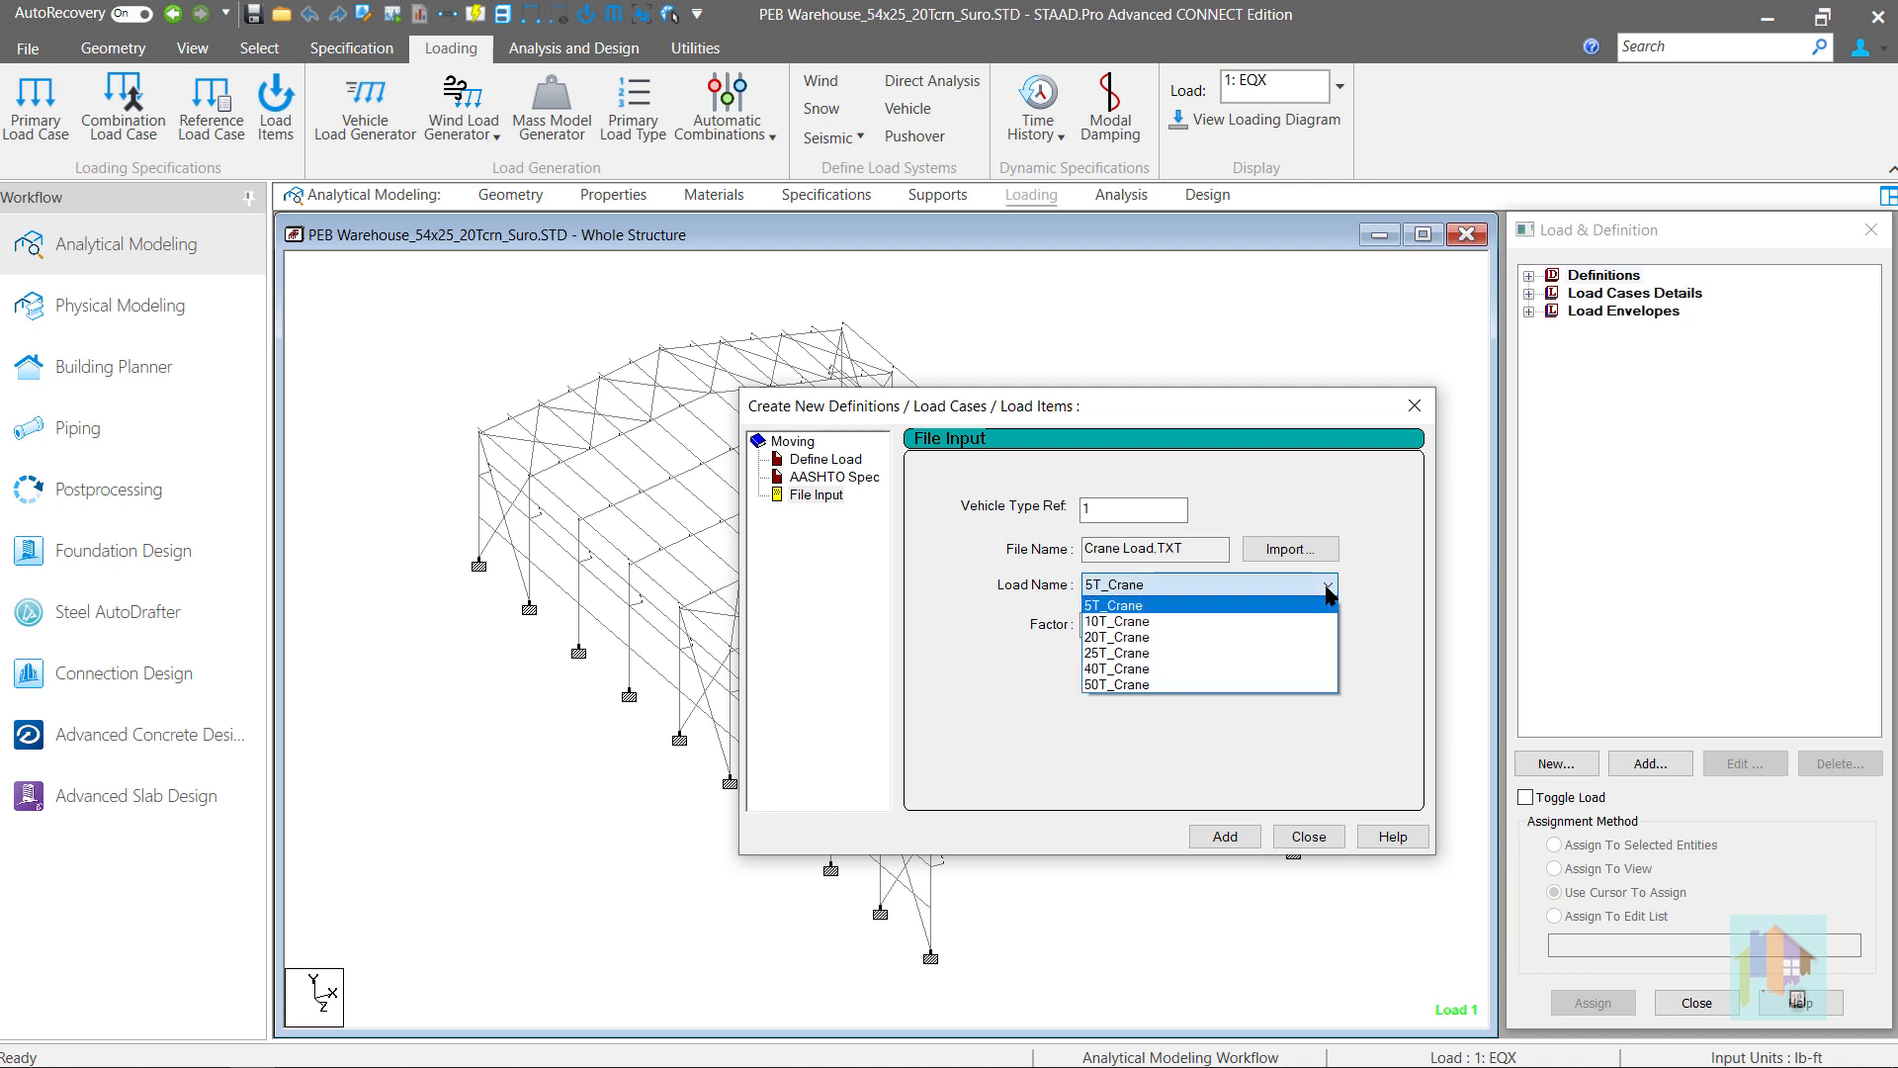
left_click(1320, 637)
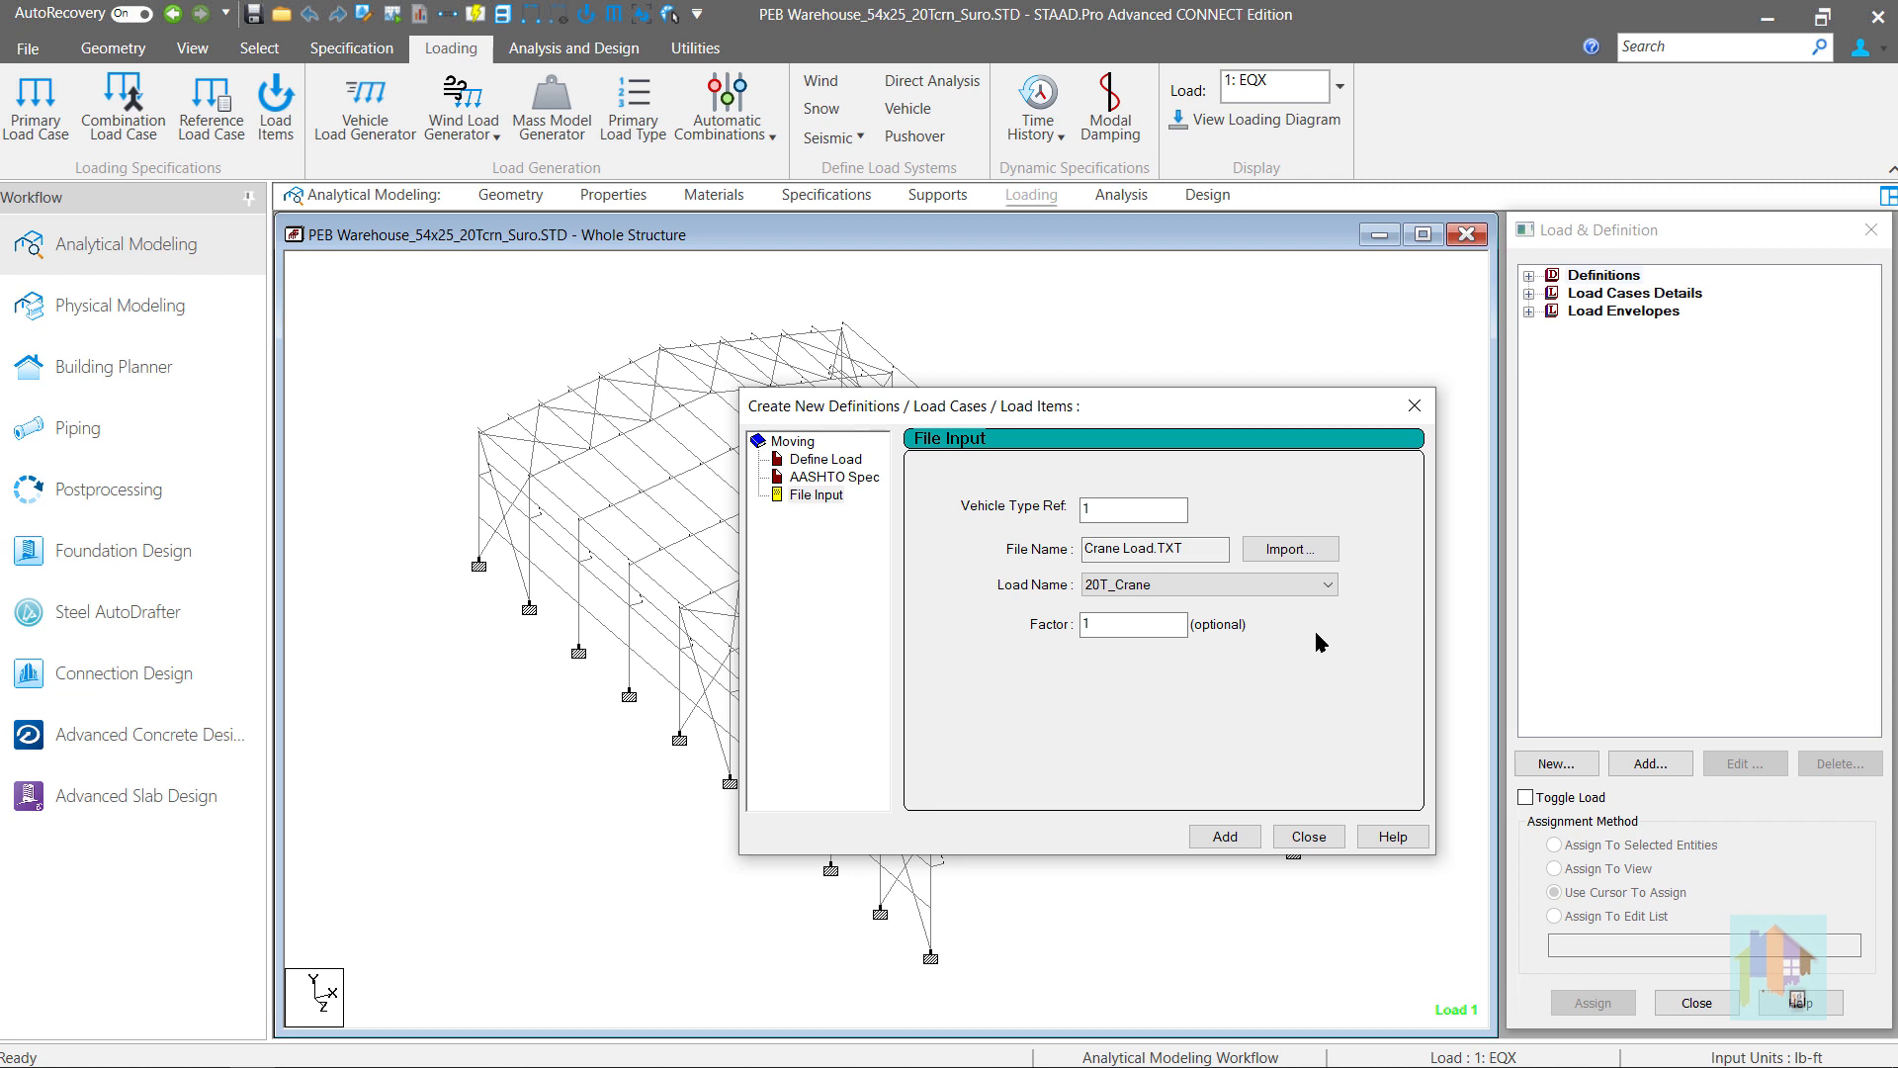
Step: Switch to Crane Load.TXT in Notepad, append a copy of the four-line 20T_Crane entry and rename the copy 20T_Cranemod
key("alt+Tab")
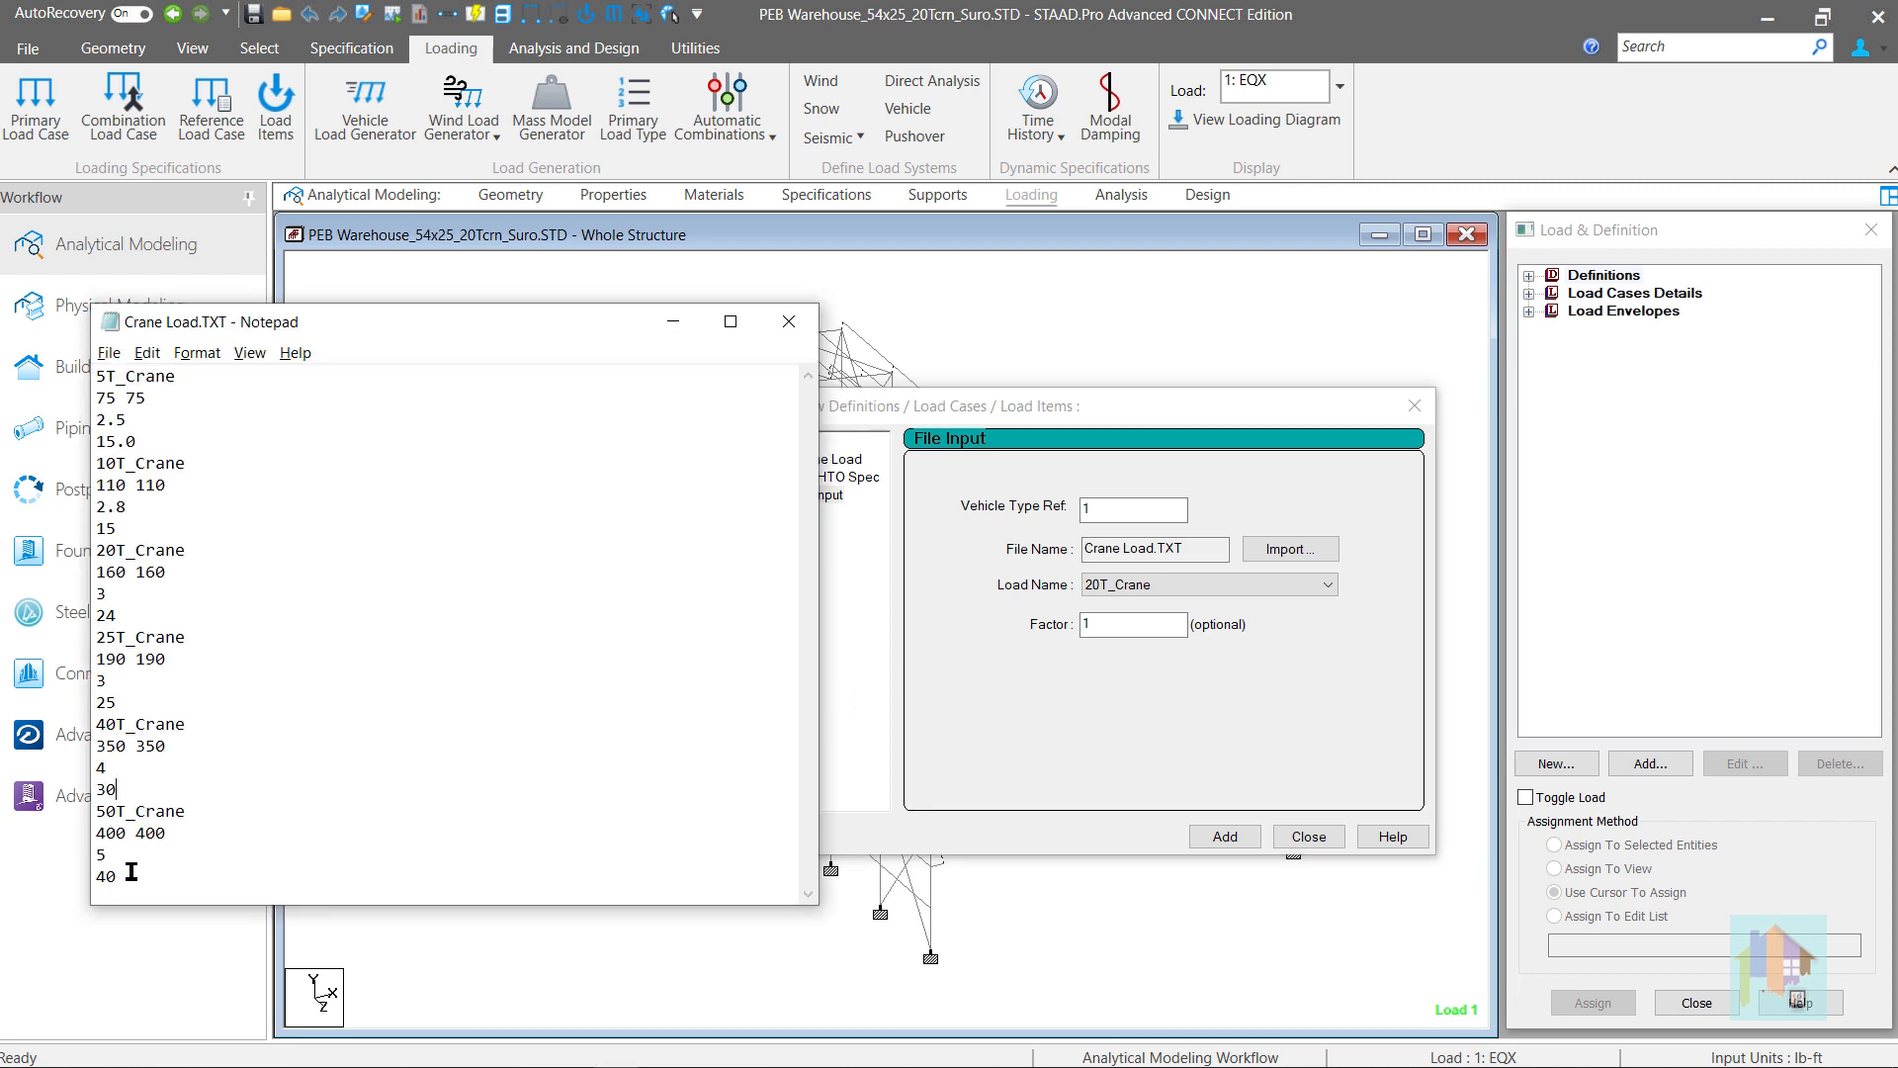
left_click_drag(123, 876, 87, 872)
left_click_drag(118, 616, 79, 556)
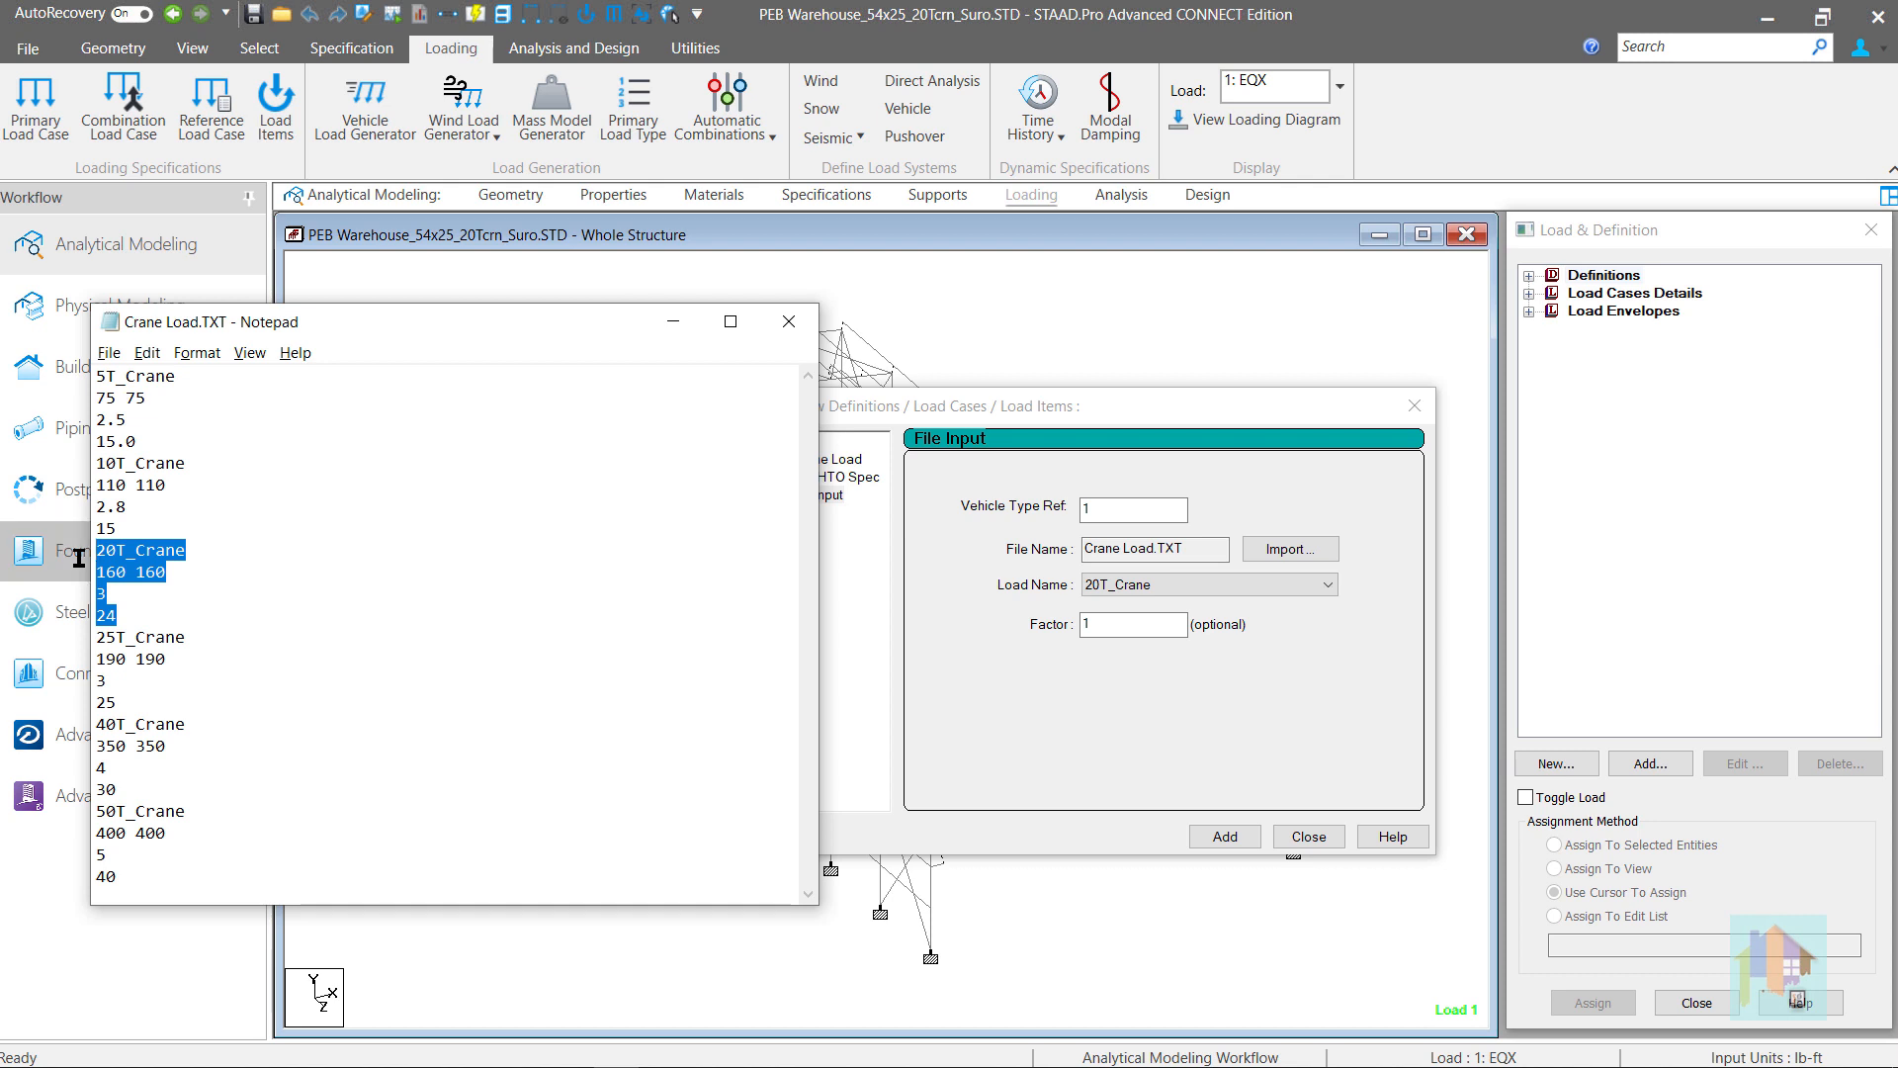
key("ctrl+c")
left_click(138, 890)
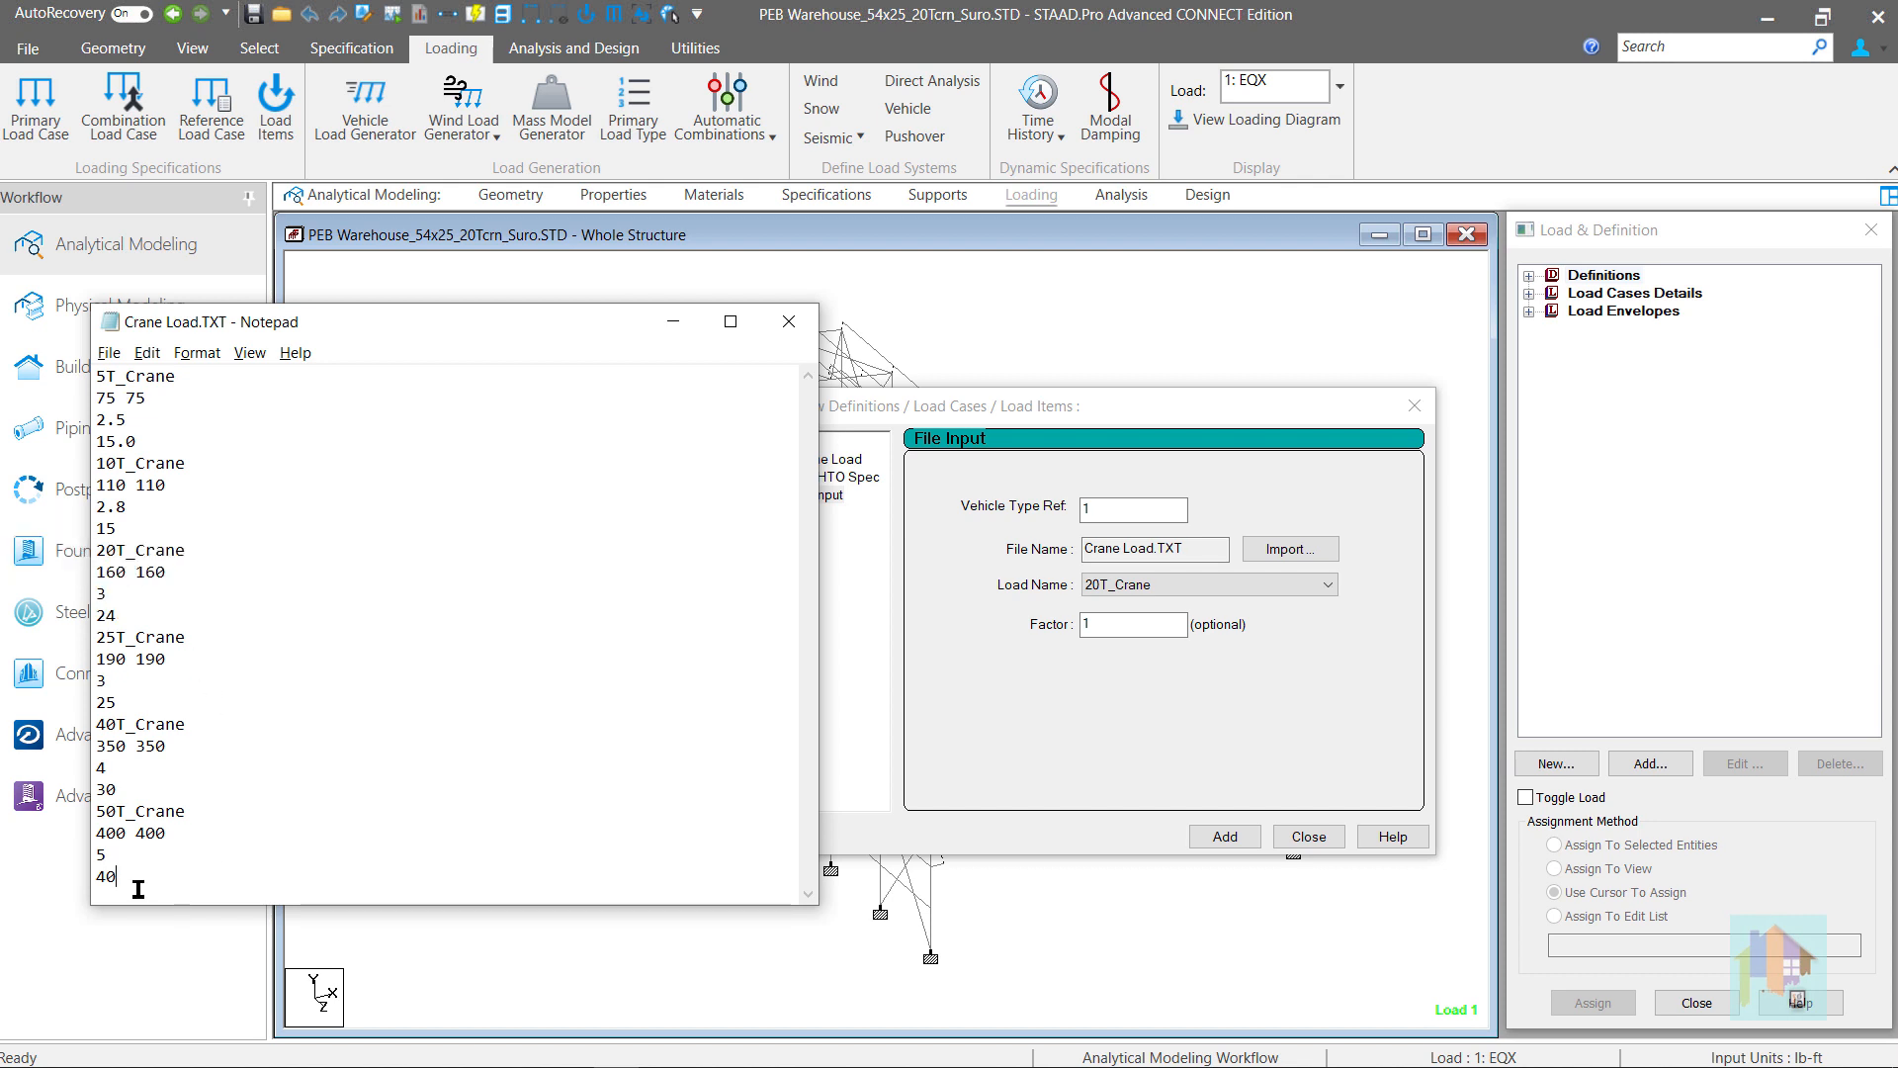
key("ctrl+v")
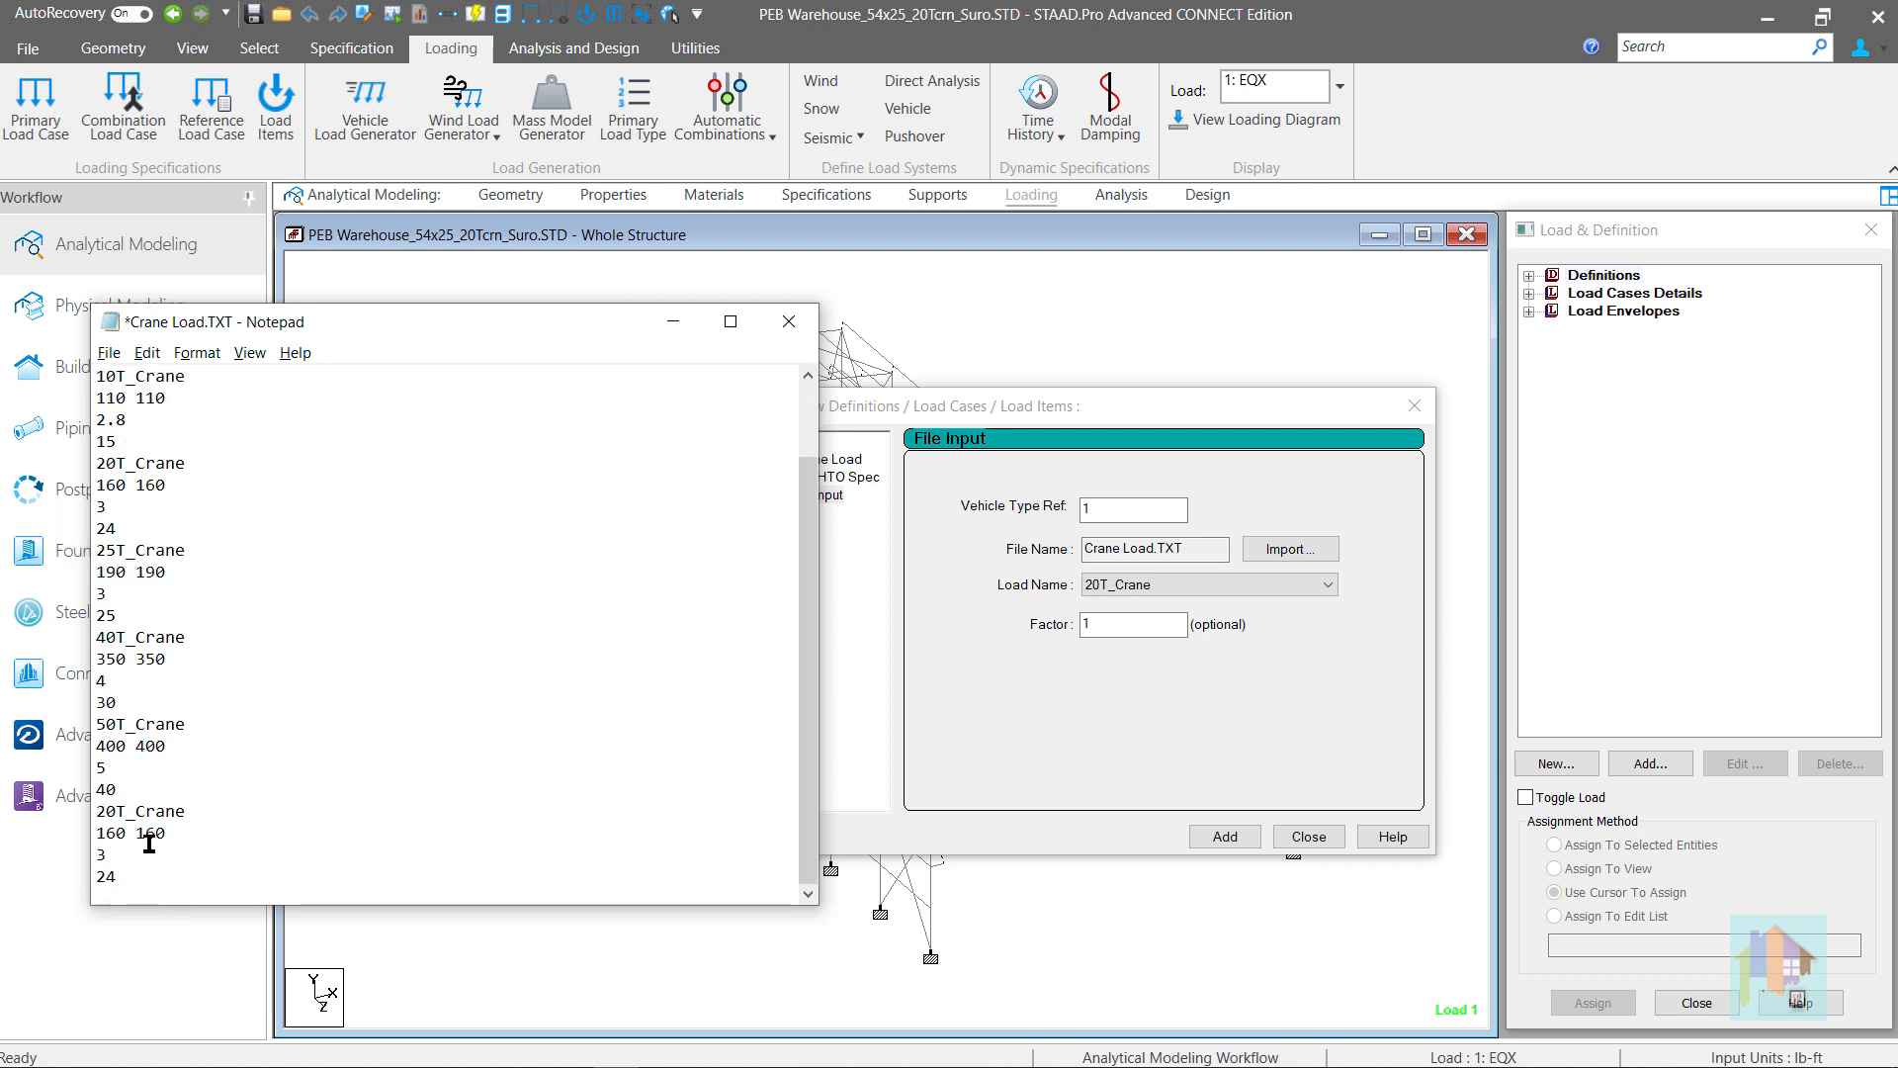
left_click(186, 812)
type("mo")
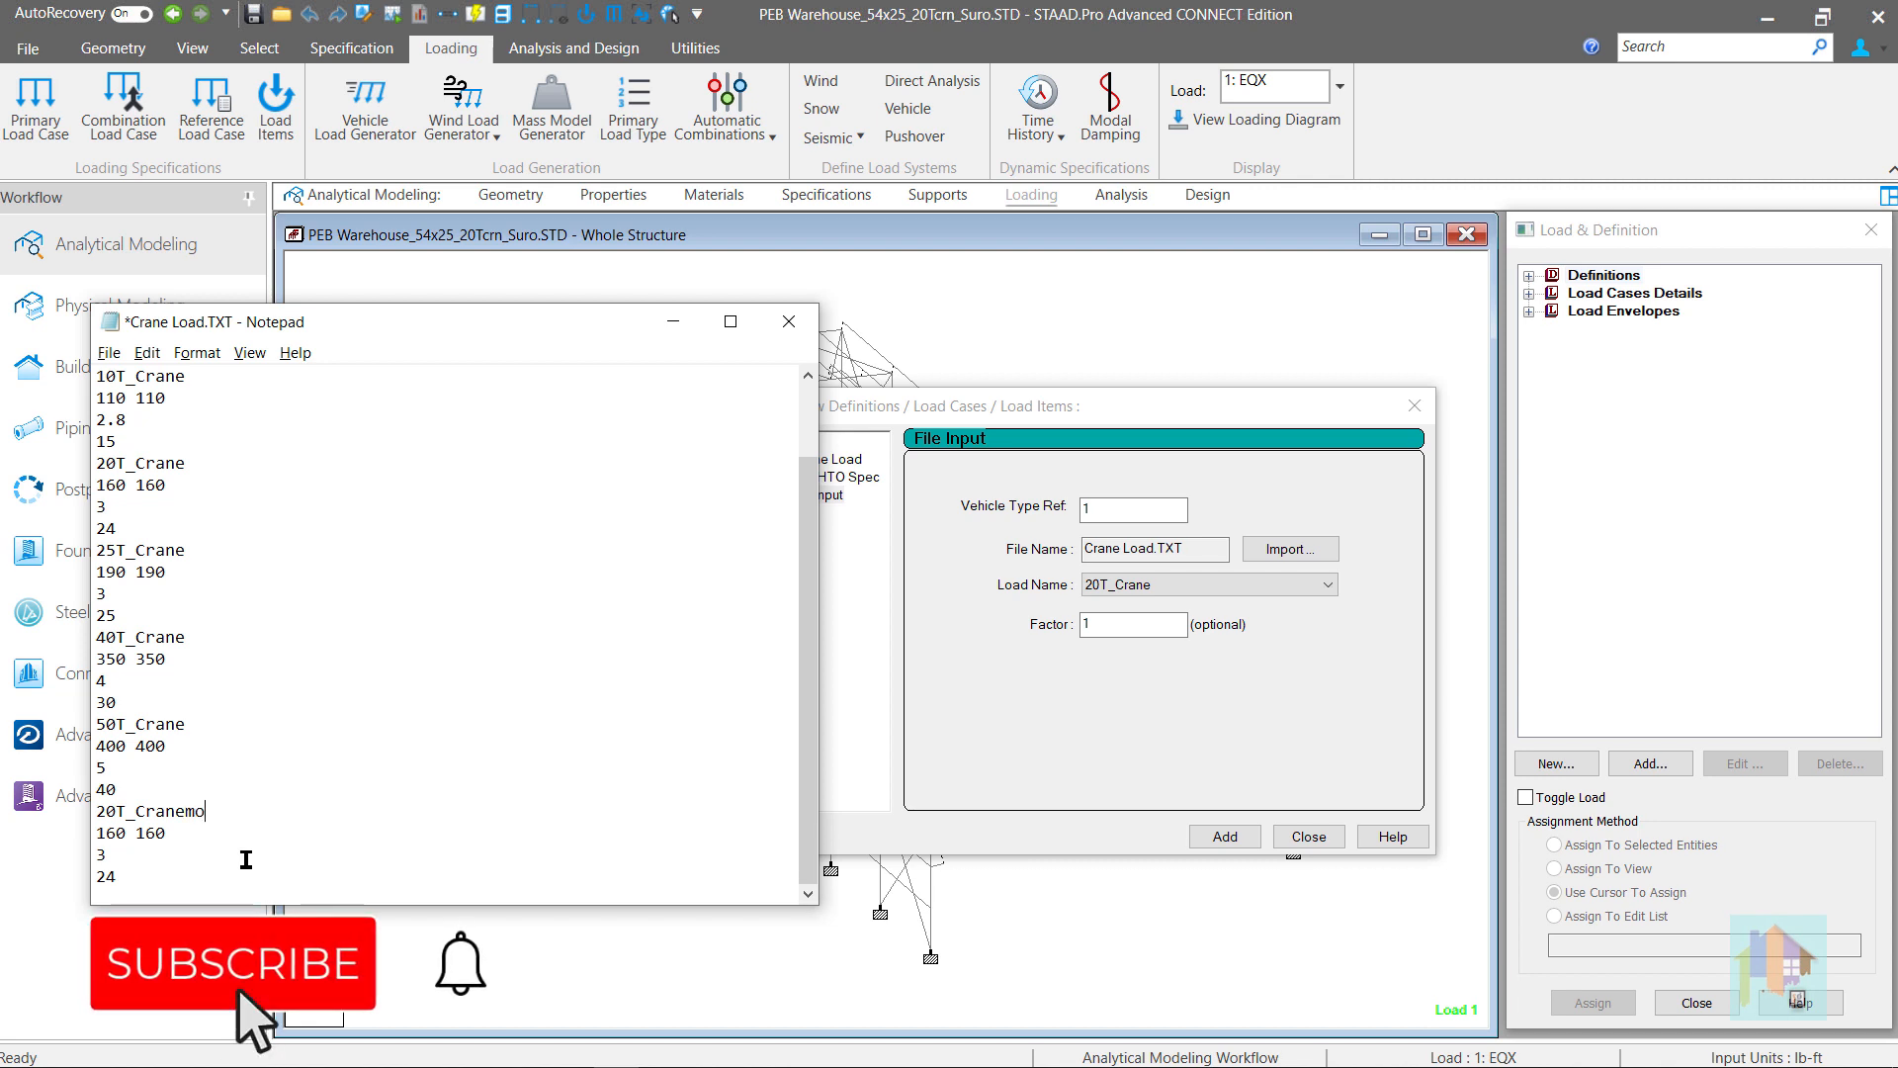
type("d")
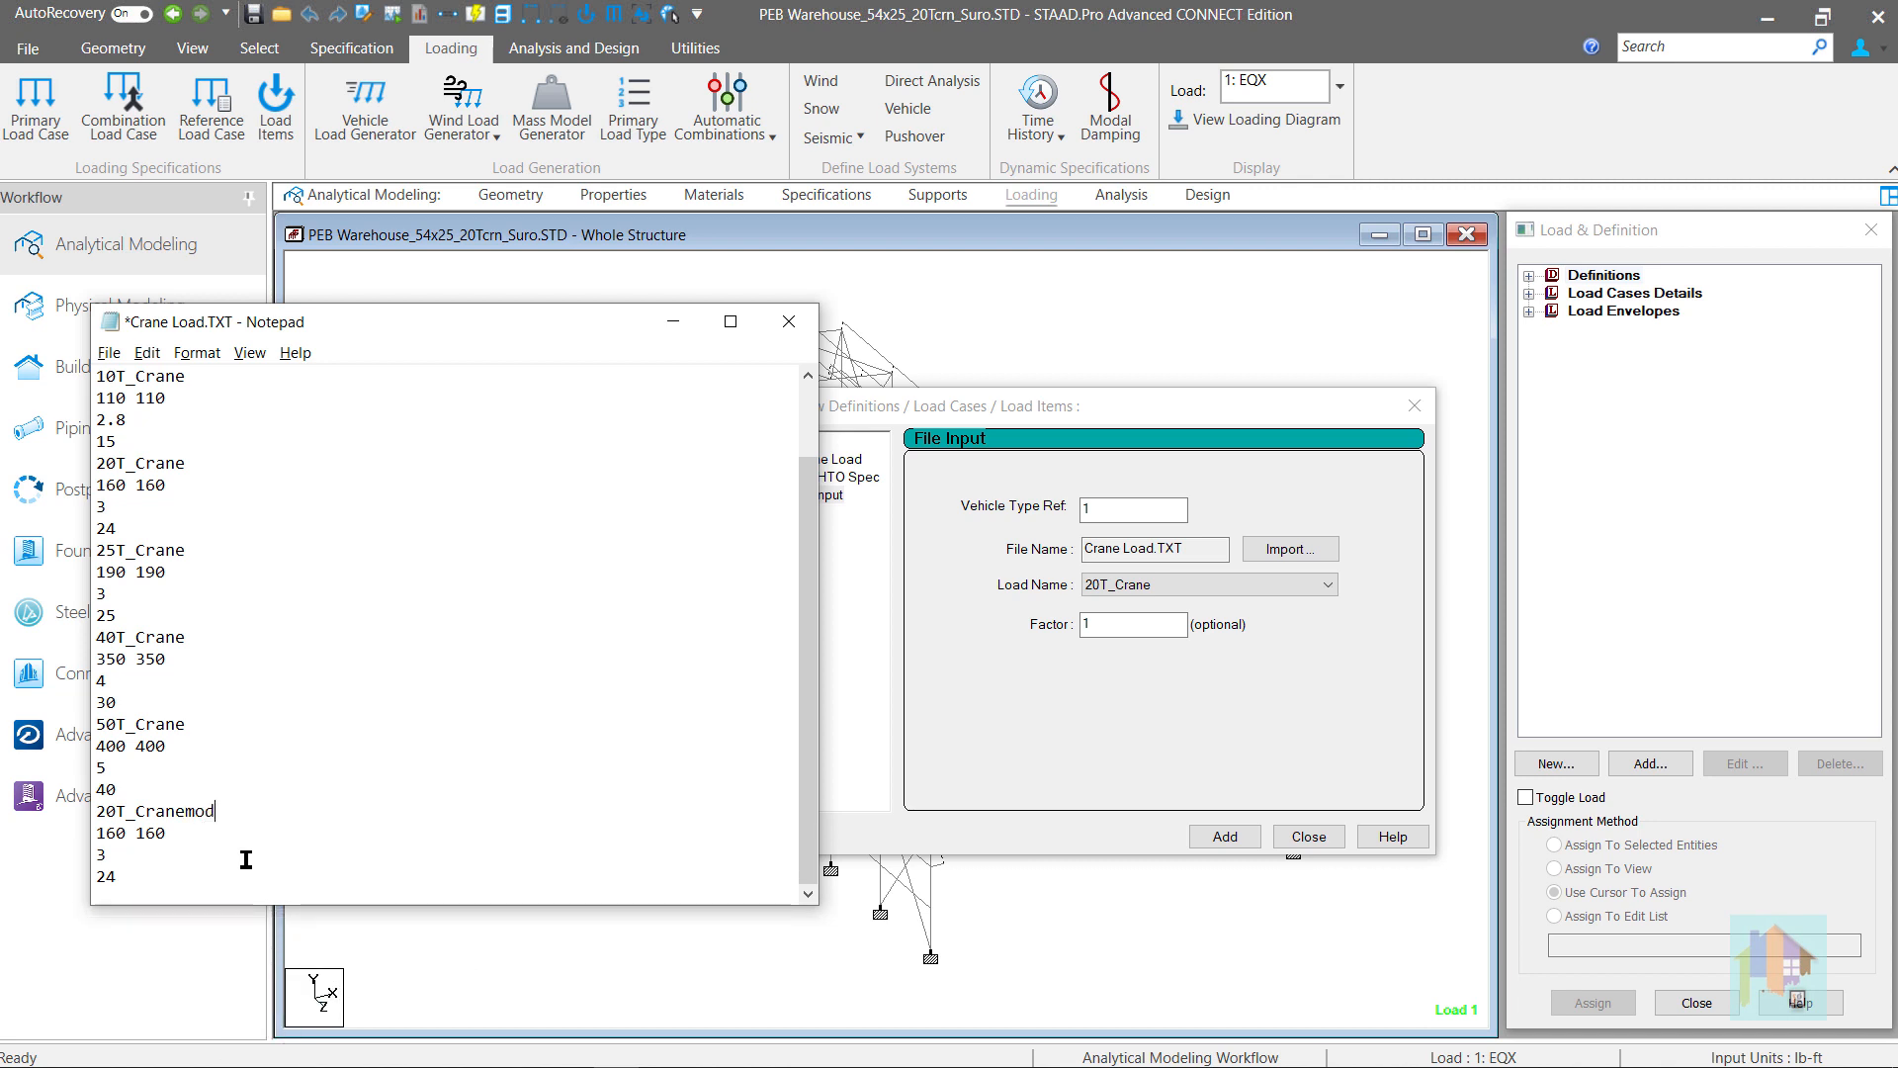
Step: Return to STAAD.Pro and add 20T_Crane from Crane Load.TXT as vehicle type 1 with a factor of 1
left_click(984, 706)
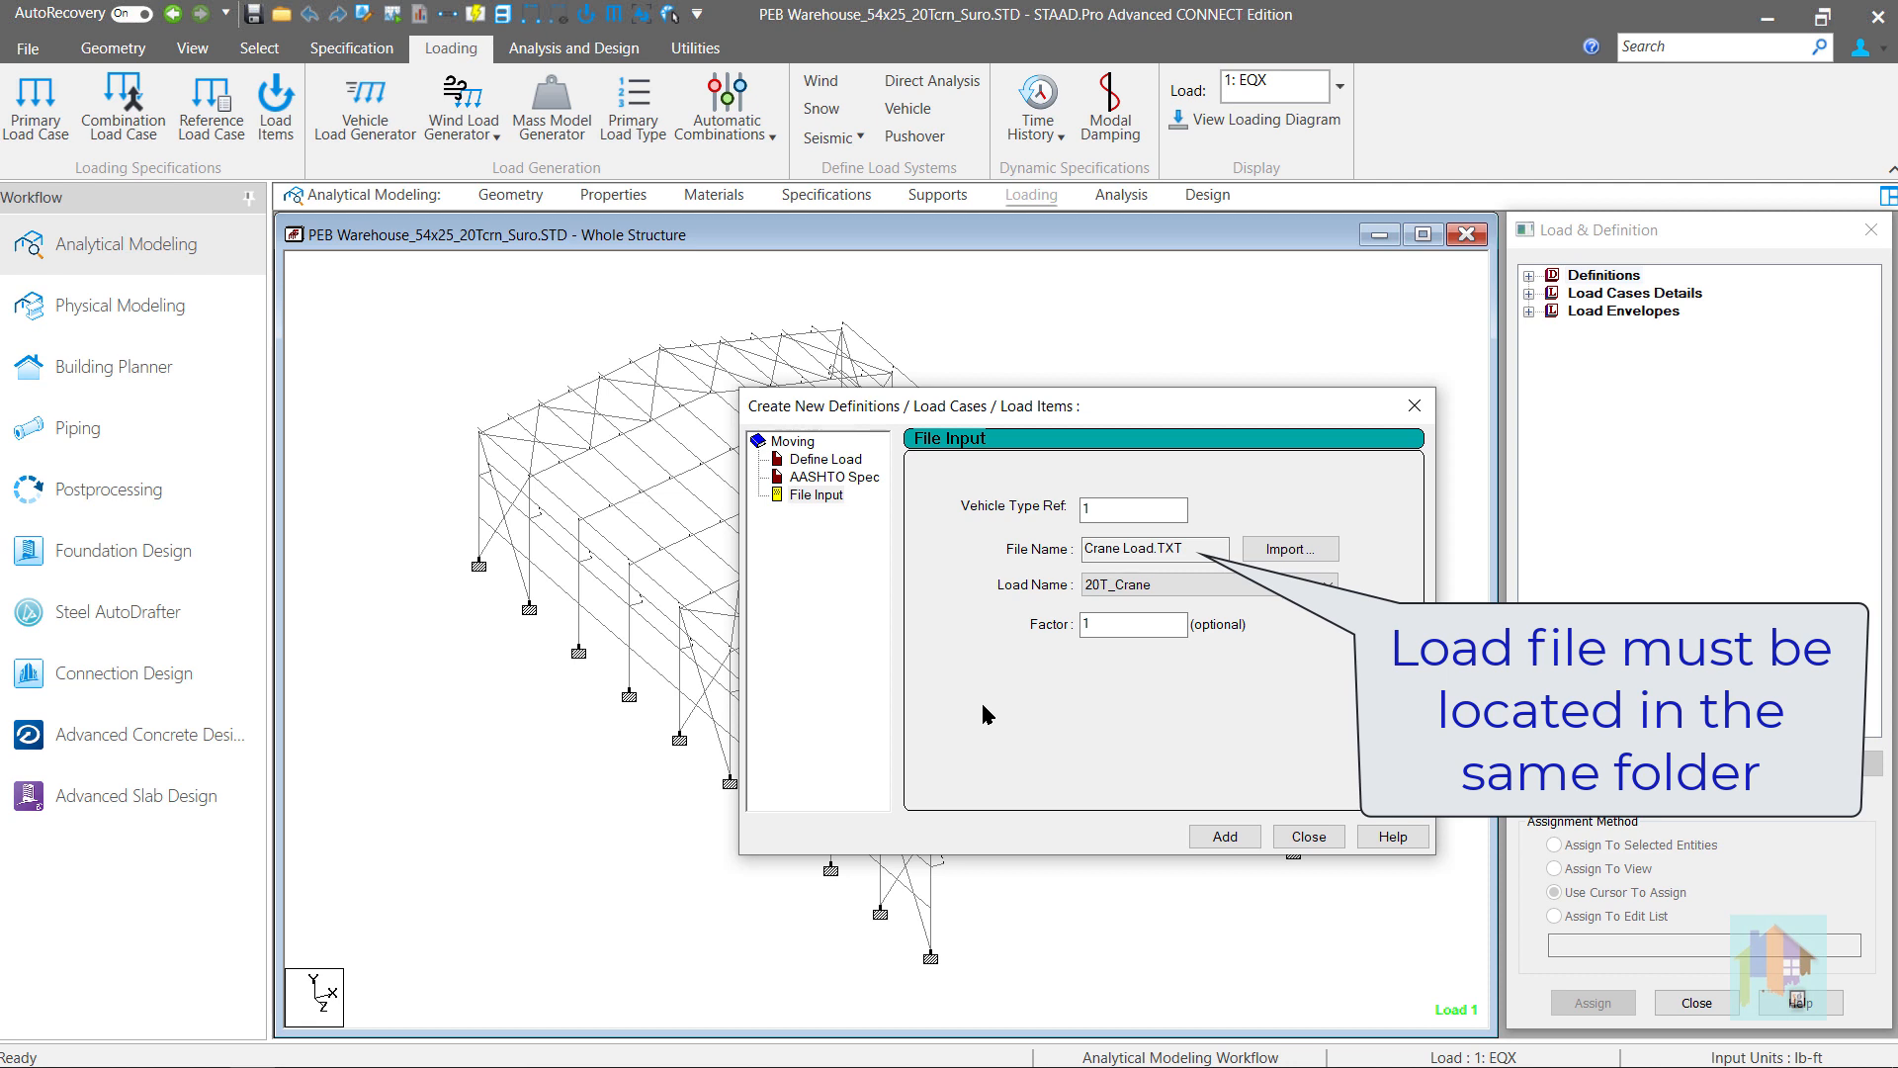
left_click(1224, 838)
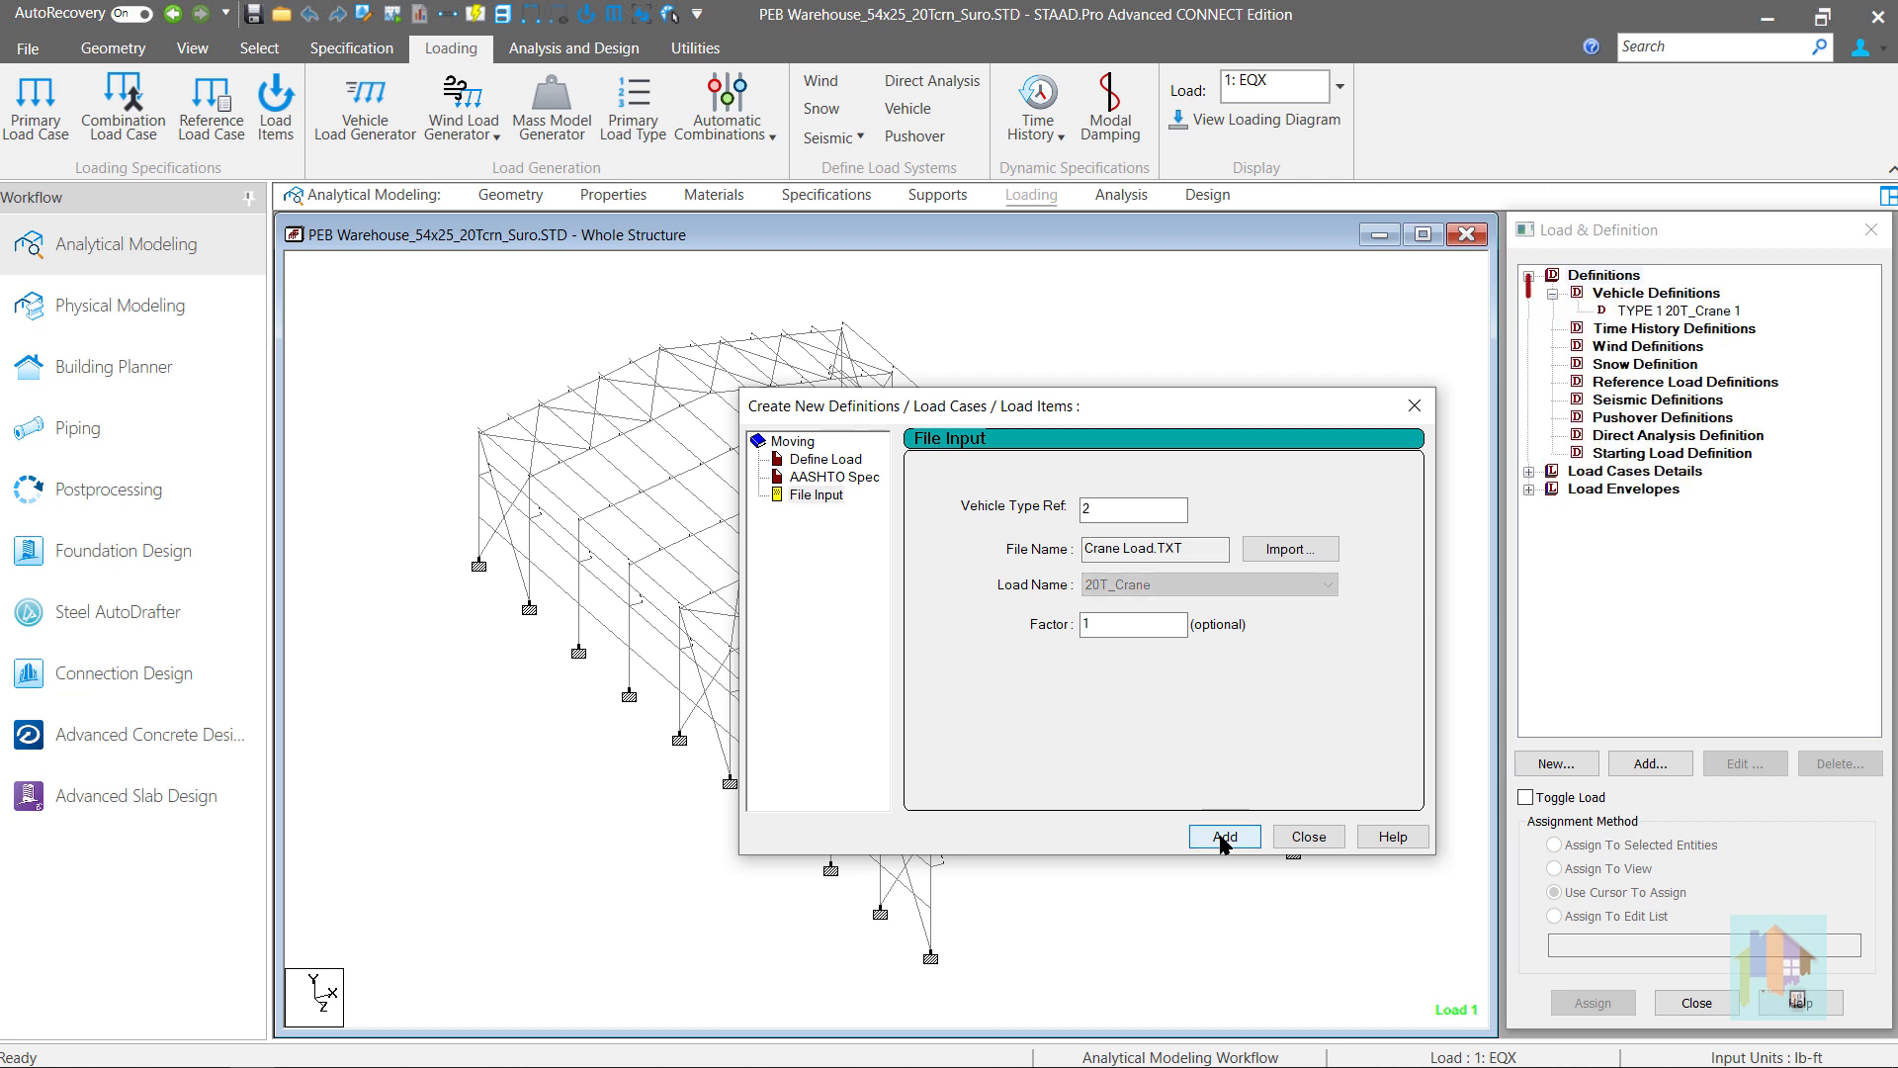
left_click(1305, 838)
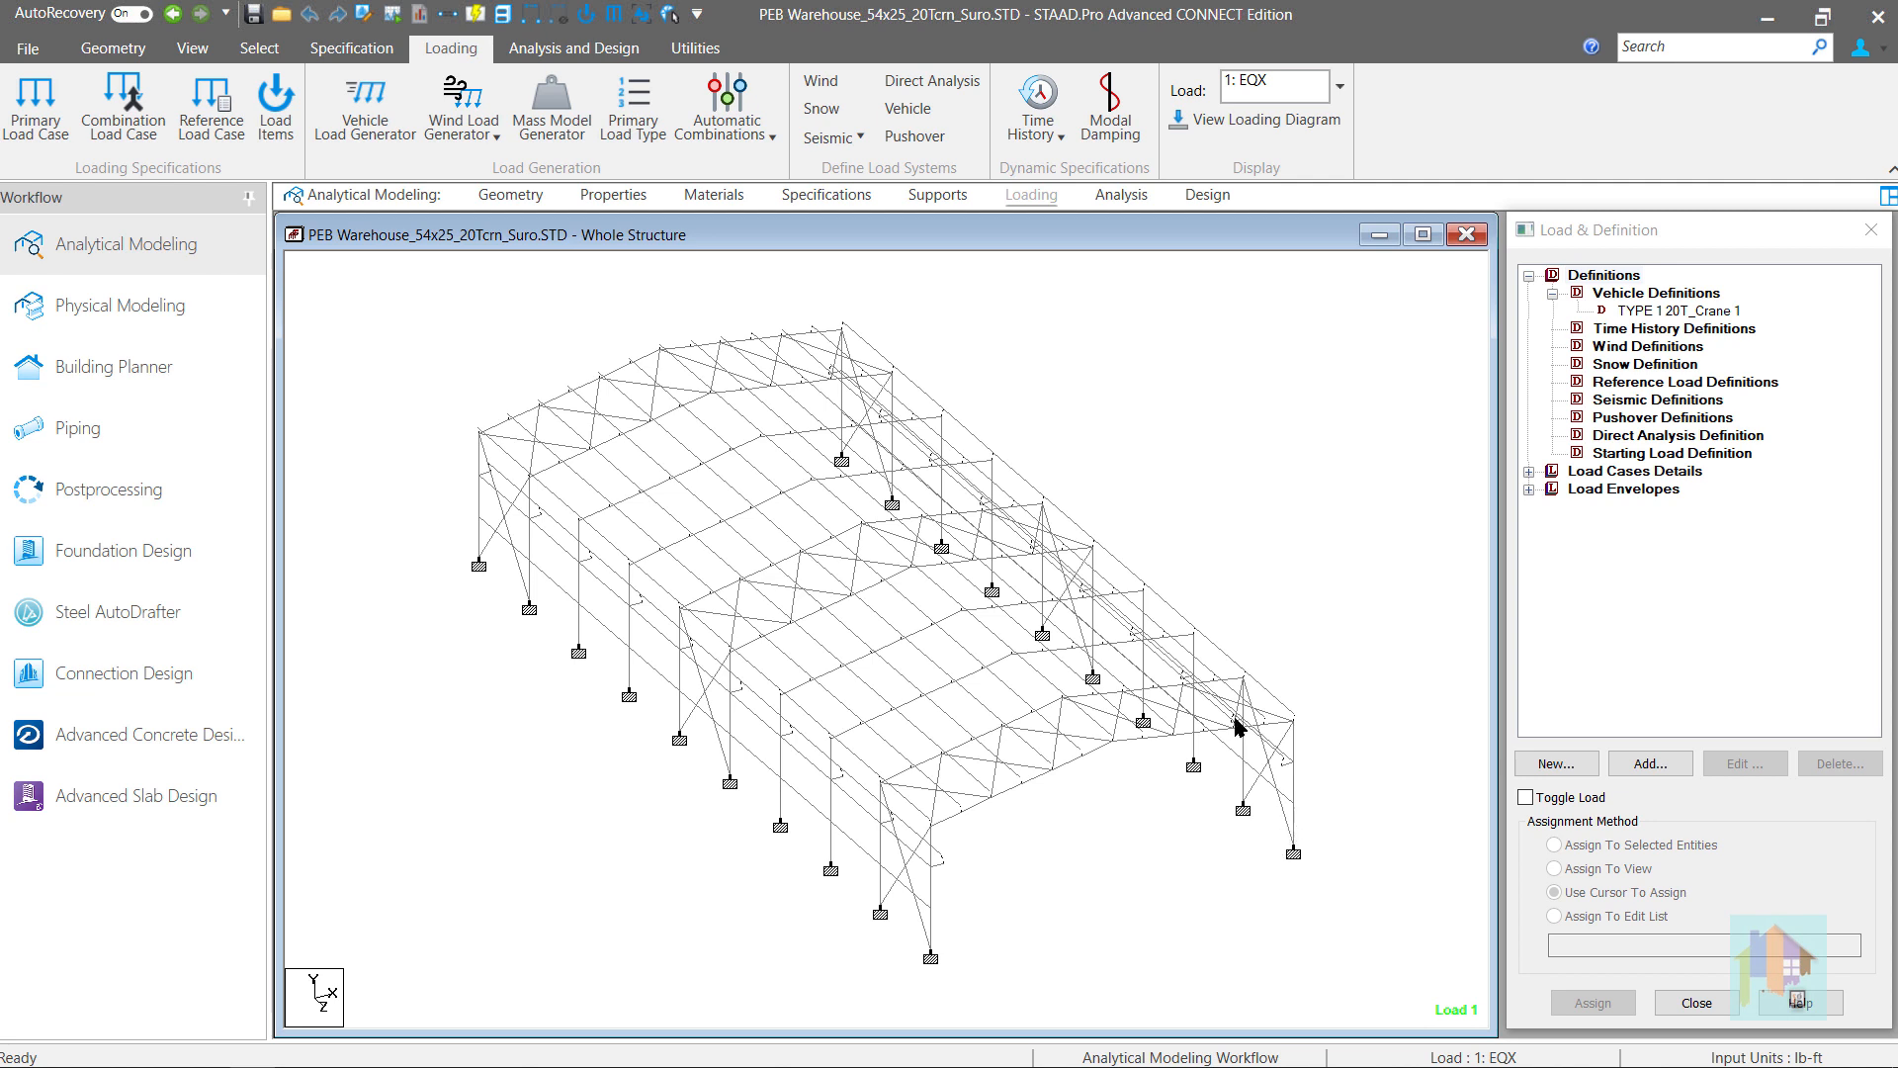
Step: Open the vehicle load generation settings for the defined crane
left_click(368, 132)
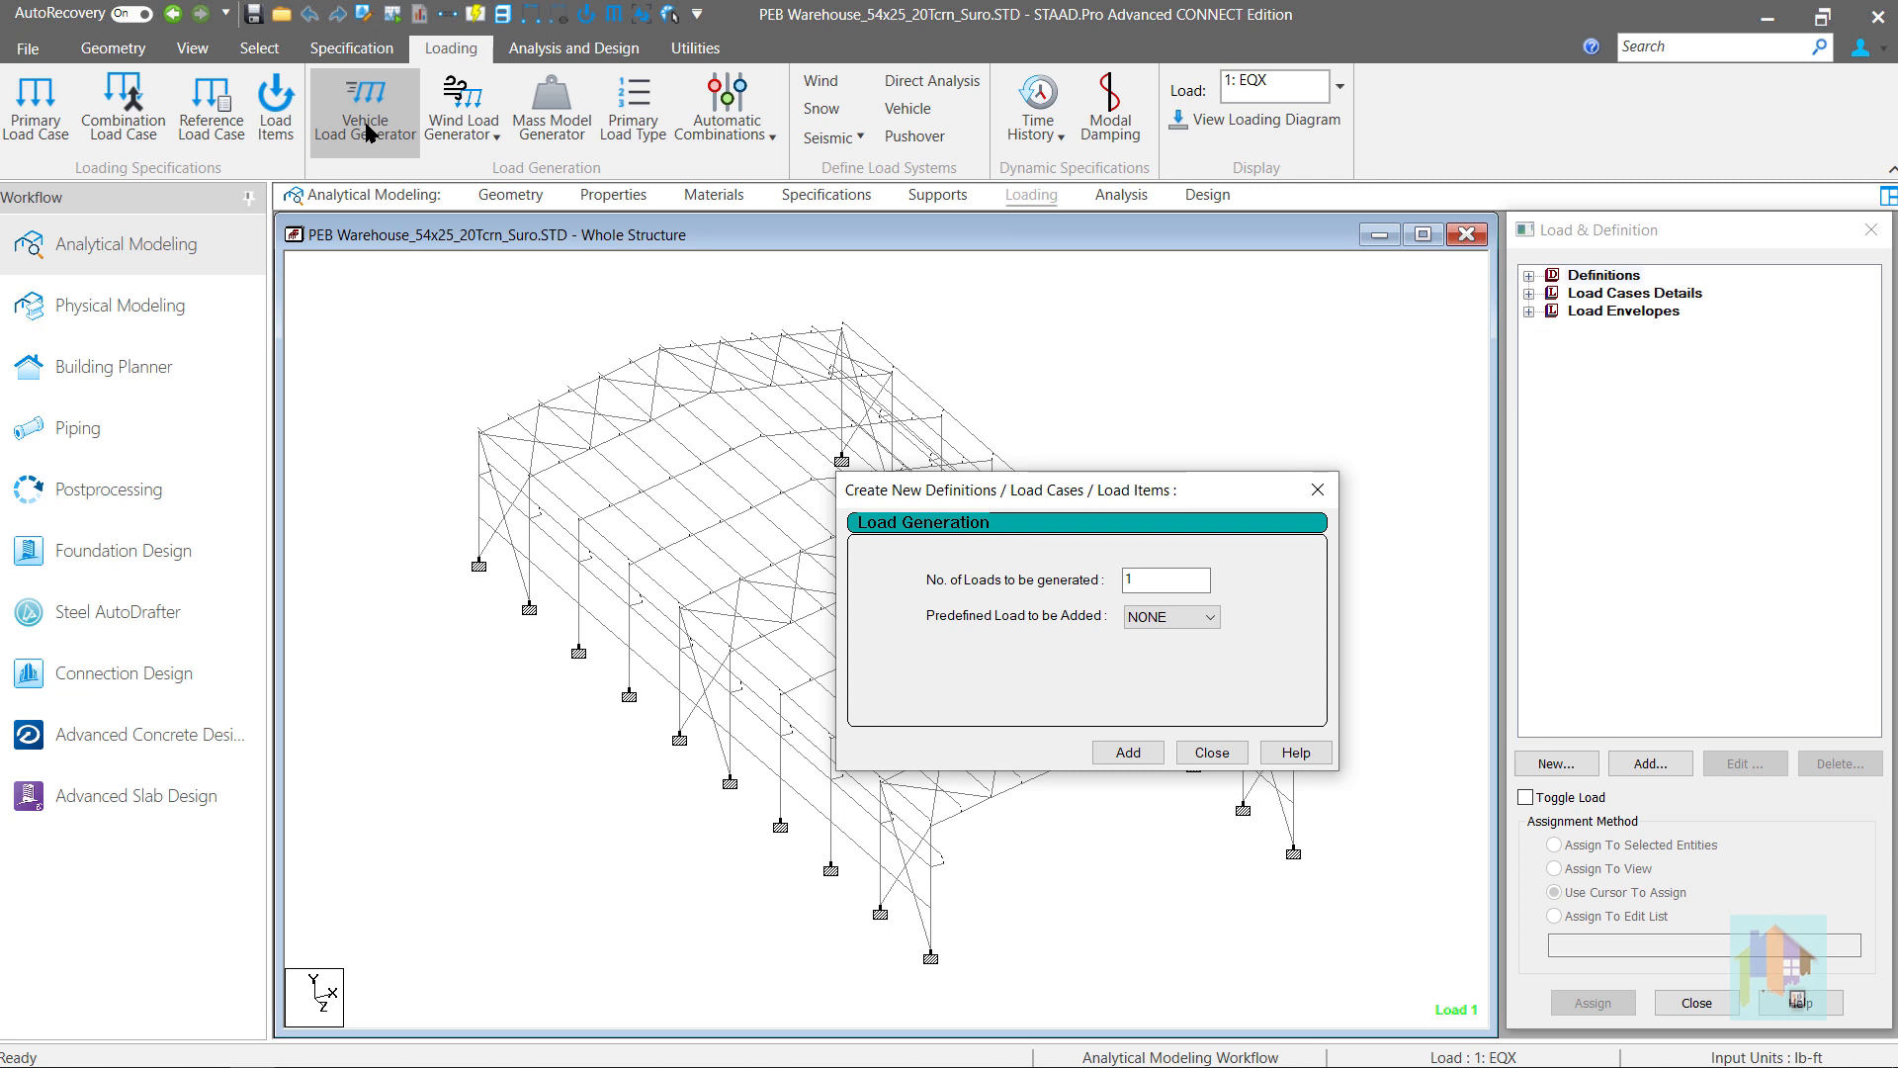